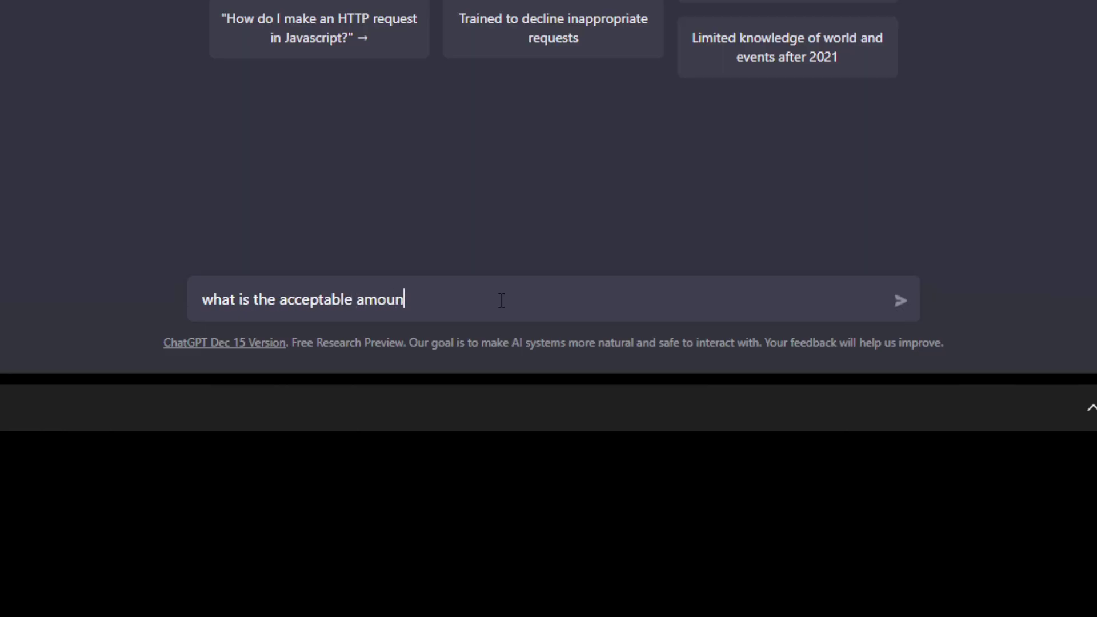
Ask ChatGPT 'acceptable amount of cupcakes to eat in one day'.
{"action": "type", "text": "ptable amount of cupcakes to eat in one day"}
{"action": "key", "text": "Return"}
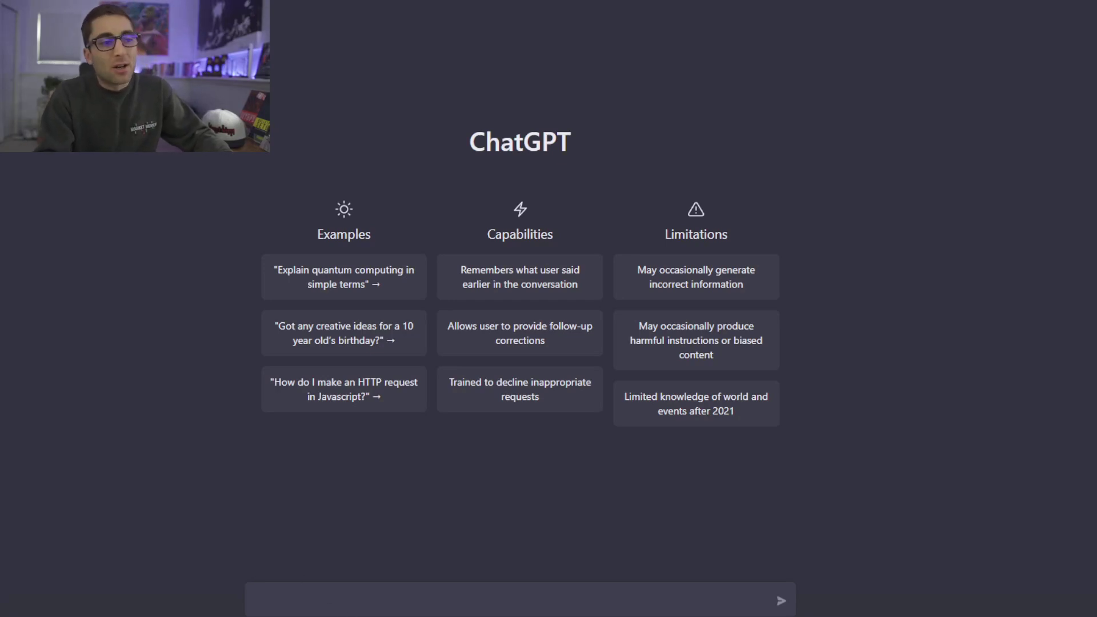
Paste and send the question asking ChatGPT for its trading plan as a day trader.
{"action": "type", "text": "if you were to become a day trader what would be your trading plan"}
{"action": "key", "text": "BackSpace"}
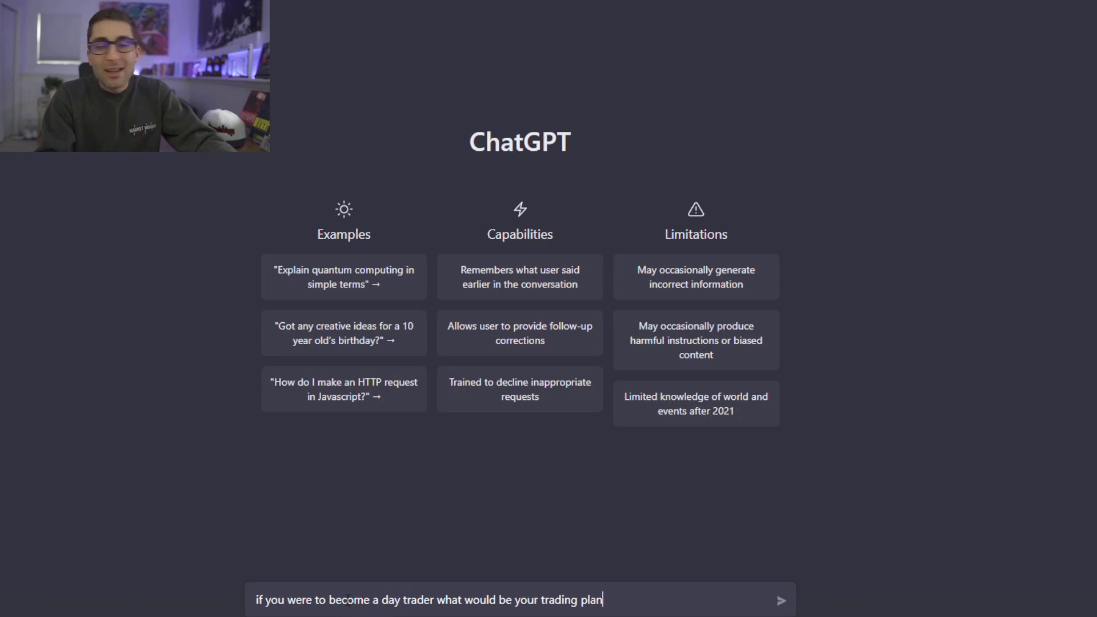
{"action": "key", "text": "Return"}
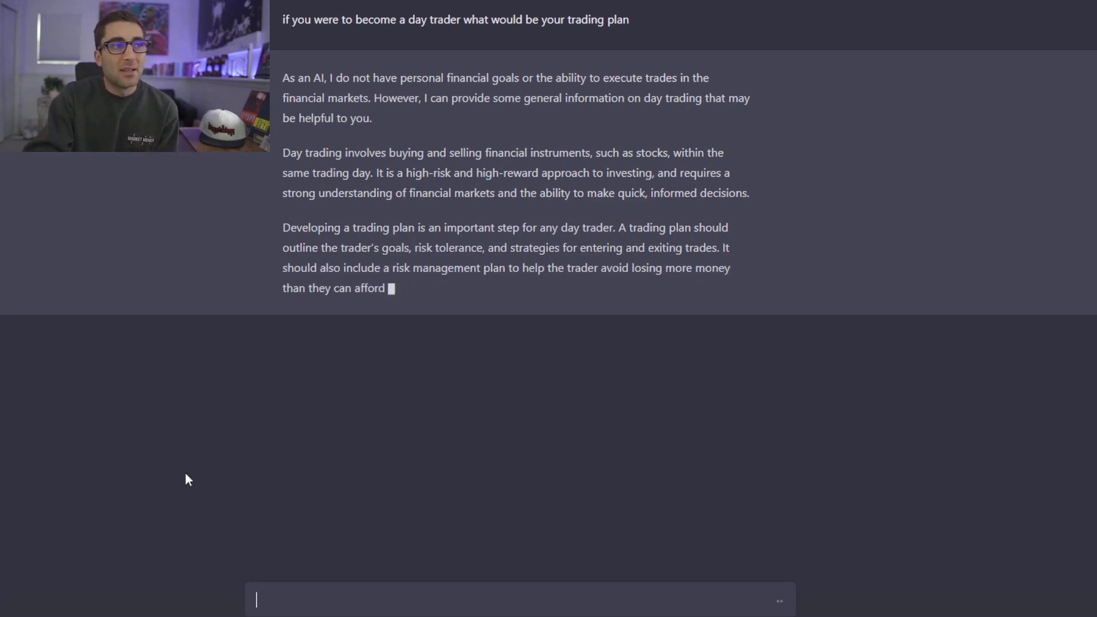
{"action": "left_click_drag", "start_coordinate": [280, 78], "coordinate": [388, 118]}
{"action": "left_click", "coordinate": [374, 115]}
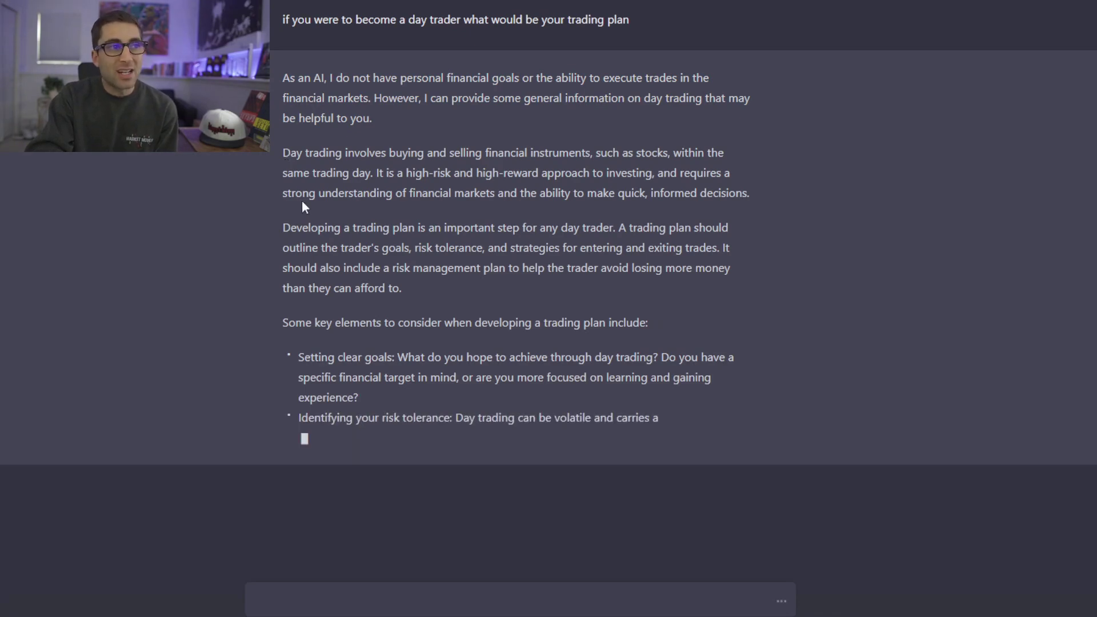
{"action": "left_click_drag", "start_coordinate": [289, 220], "coordinate": [468, 287]}
{"action": "left_click", "coordinate": [468, 287]}
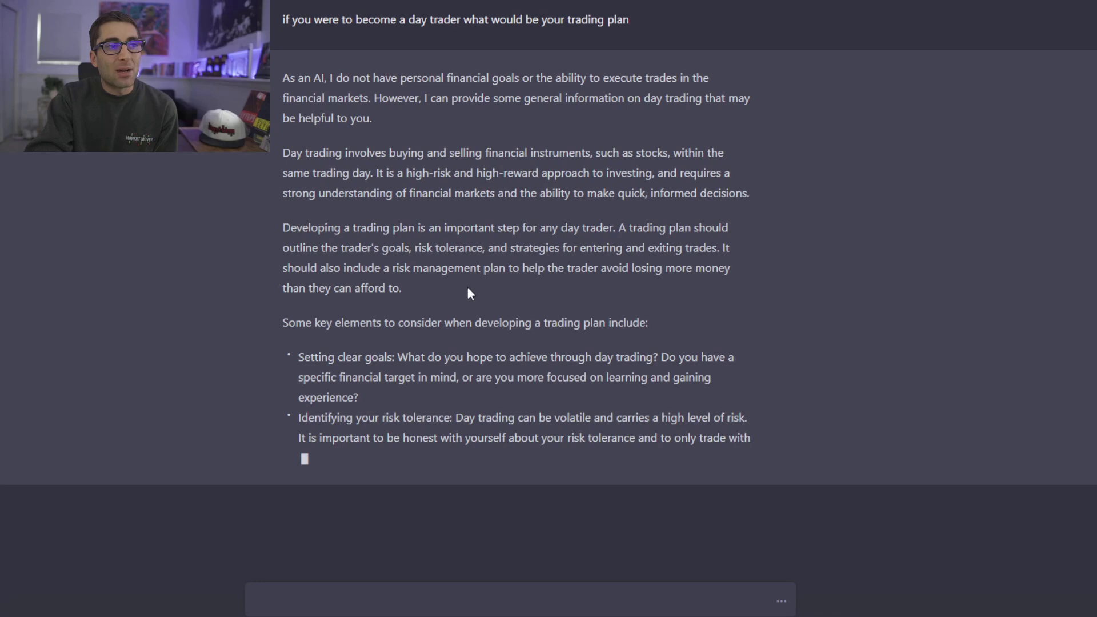
{"action": "left_click_drag", "start_coordinate": [272, 349], "coordinate": [406, 359]}
{"action": "left_click", "coordinate": [308, 405]}
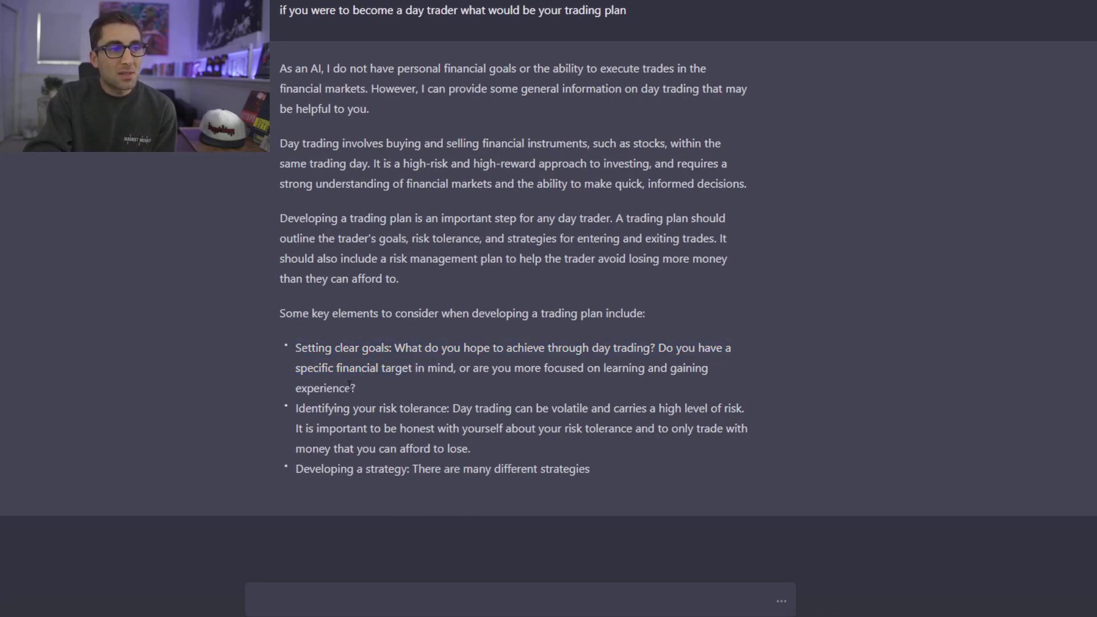
{"action": "left_click_drag", "start_coordinate": [309, 405], "coordinate": [455, 408]}
{"action": "left_click", "coordinate": [279, 451]}
{"action": "left_click_drag", "start_coordinate": [279, 452], "coordinate": [435, 449]}
{"action": "left_click", "coordinate": [435, 444]}
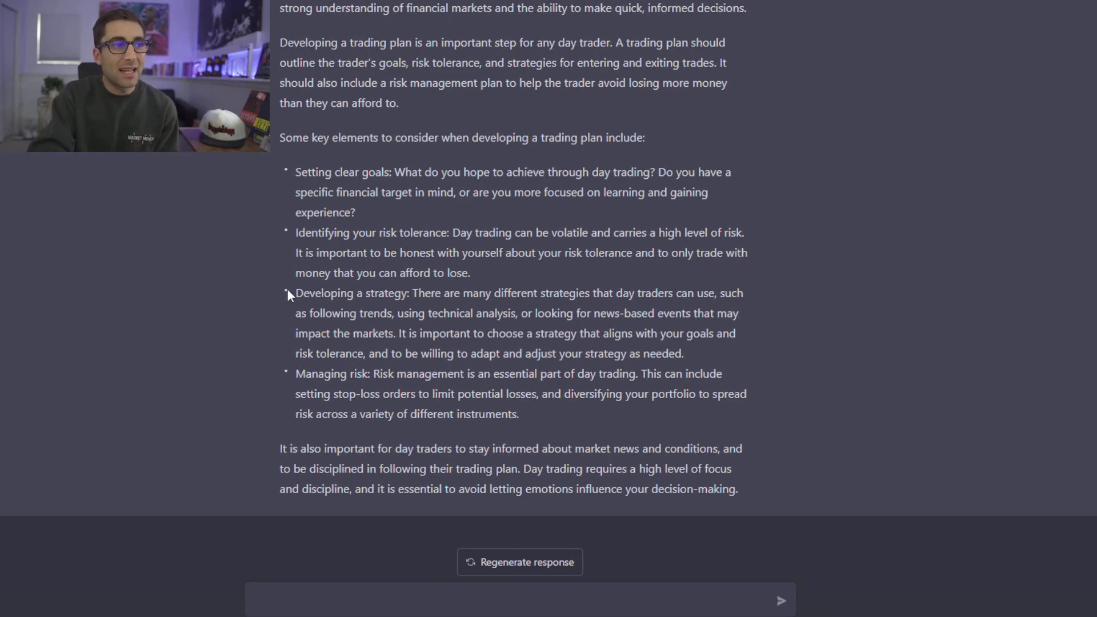
{"action": "left_click_drag", "start_coordinate": [322, 294], "coordinate": [668, 350]}
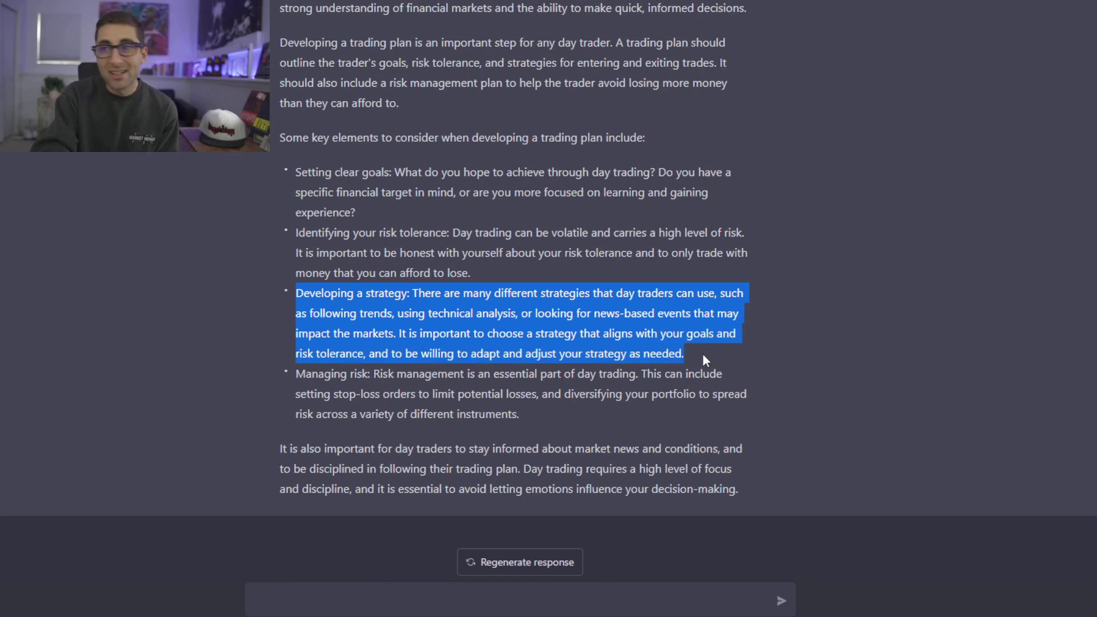
{"action": "key", "text": "alt+Tab"}
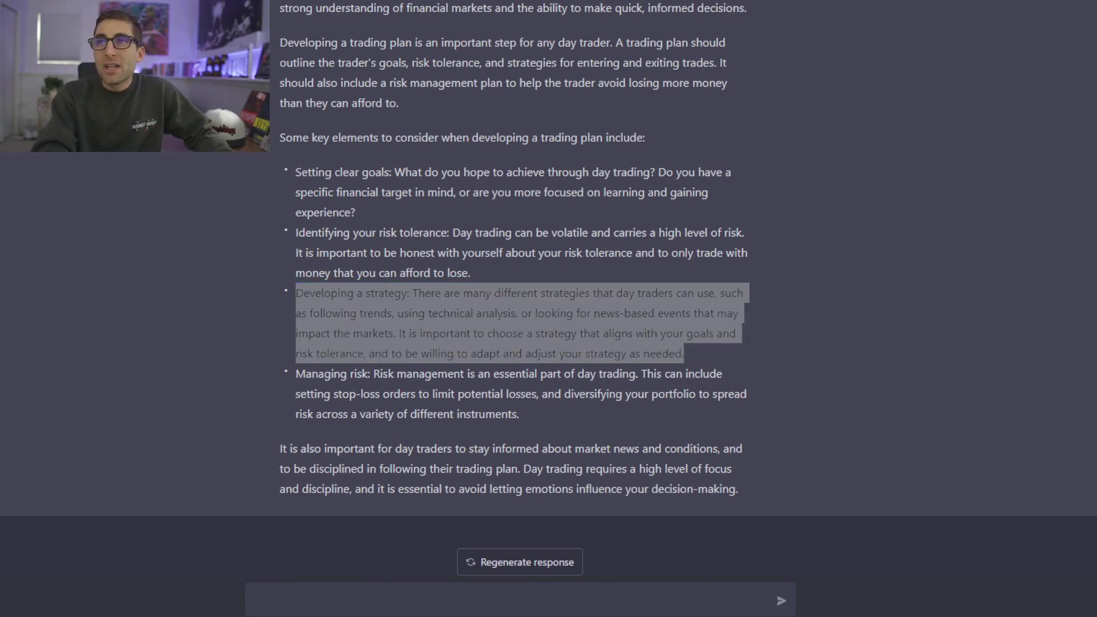
{"action": "left_click", "coordinate": [331, 604]}
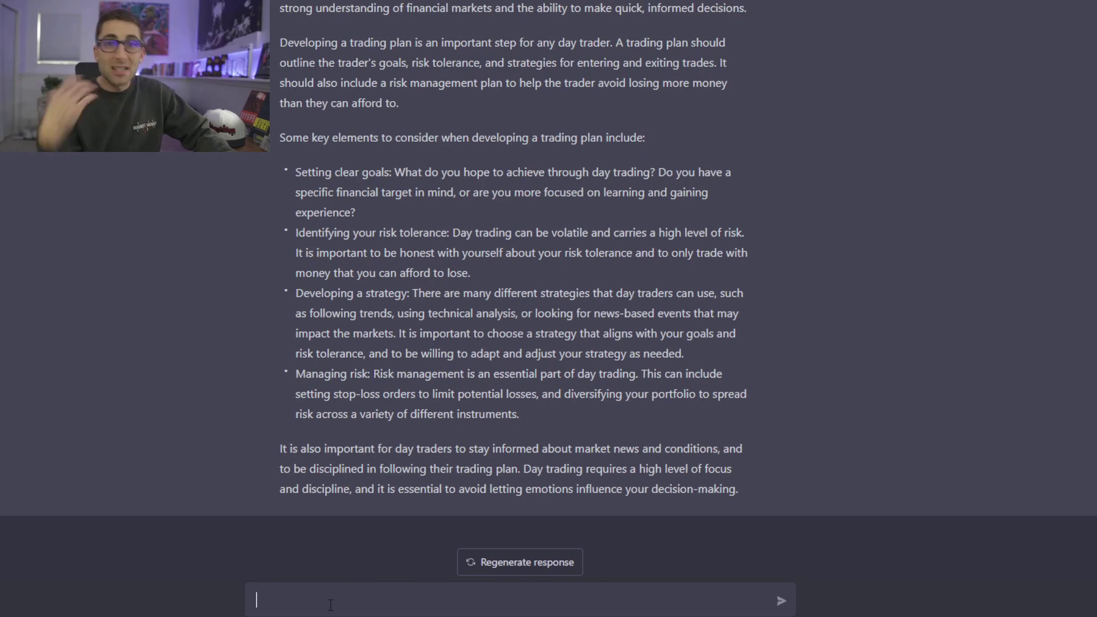
Paste and send the question asking for the top indicators to trade with.
{"action": "type", "text": "what are the top indicators to trade with"}
{"action": "key", "text": "BackSpace"}
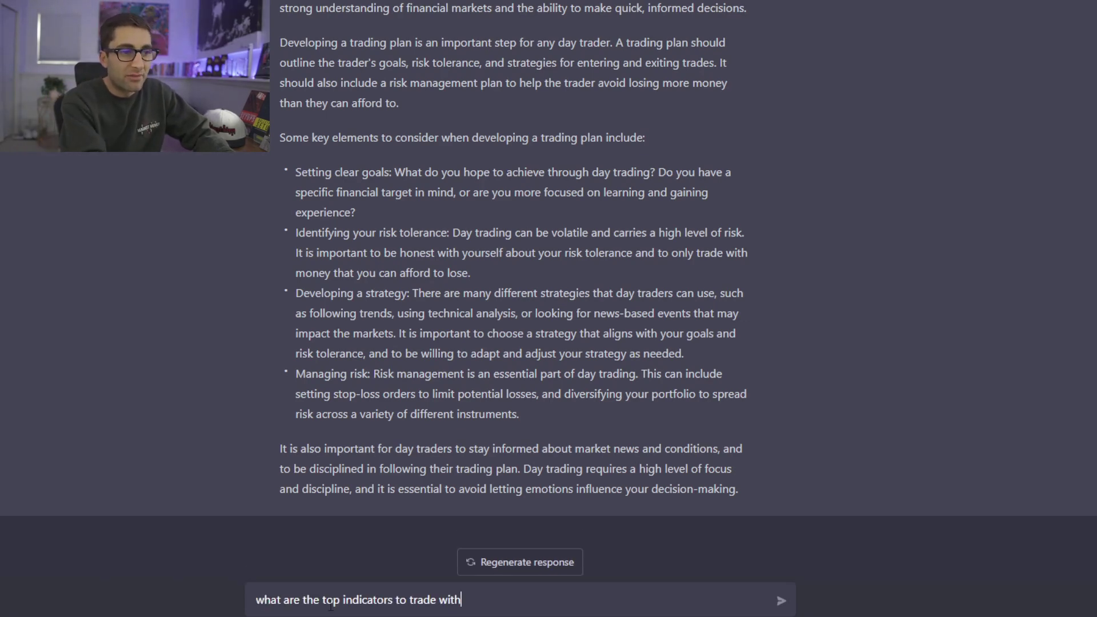
{"action": "key", "text": "Return"}
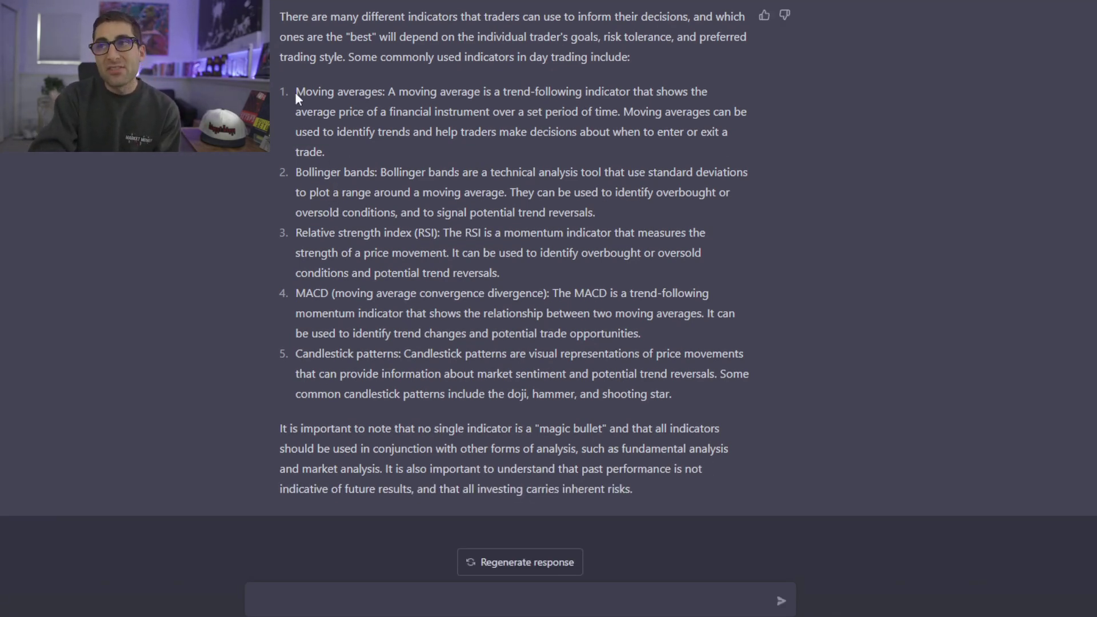
Highlight indicators in the reply and select 'Relative strength index (RSI)' to copy.
{"action": "left_click_drag", "start_coordinate": [295, 92], "coordinate": [627, 250]}
{"action": "left_click", "coordinate": [296, 306]}
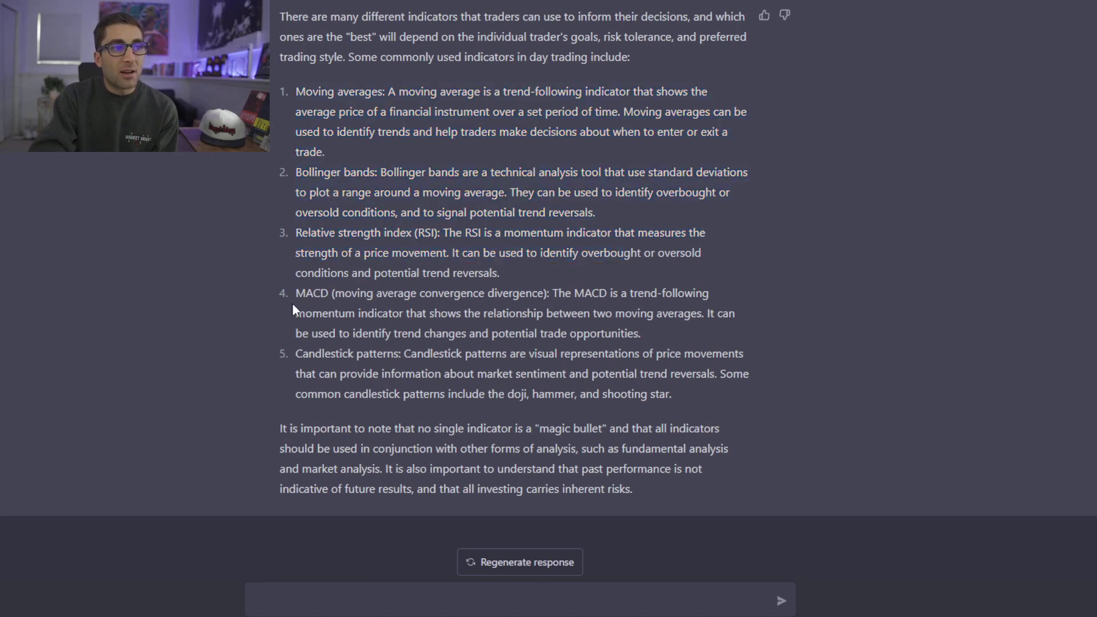
{"action": "left_click_drag", "start_coordinate": [306, 347], "coordinate": [471, 375]}
{"action": "left_click", "coordinate": [491, 382]}
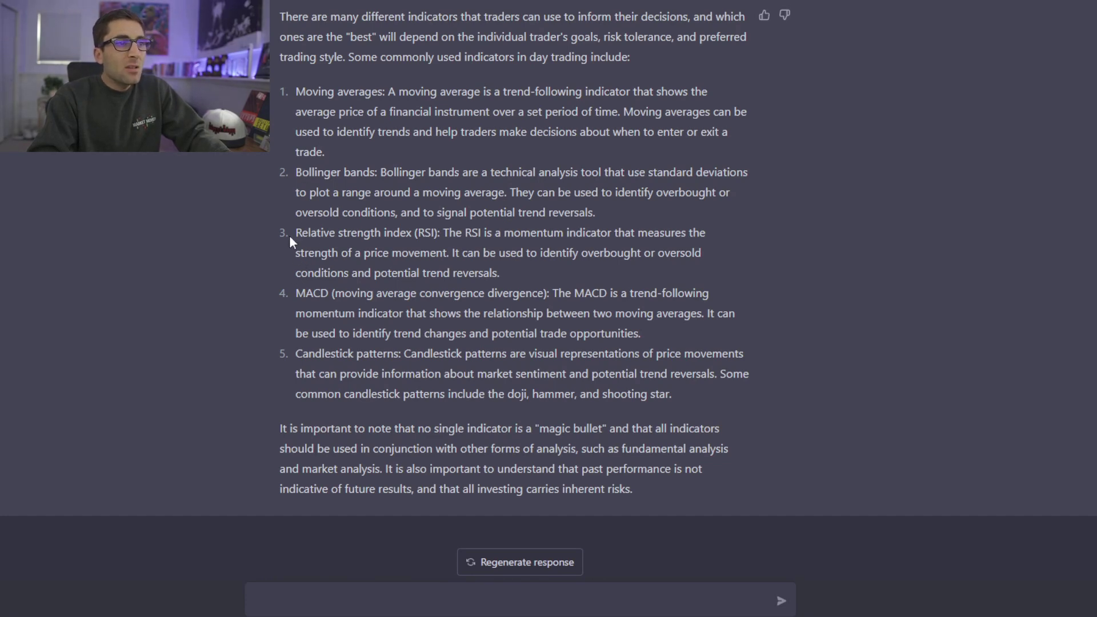
{"action": "left_click_drag", "start_coordinate": [342, 236], "coordinate": [435, 240]}
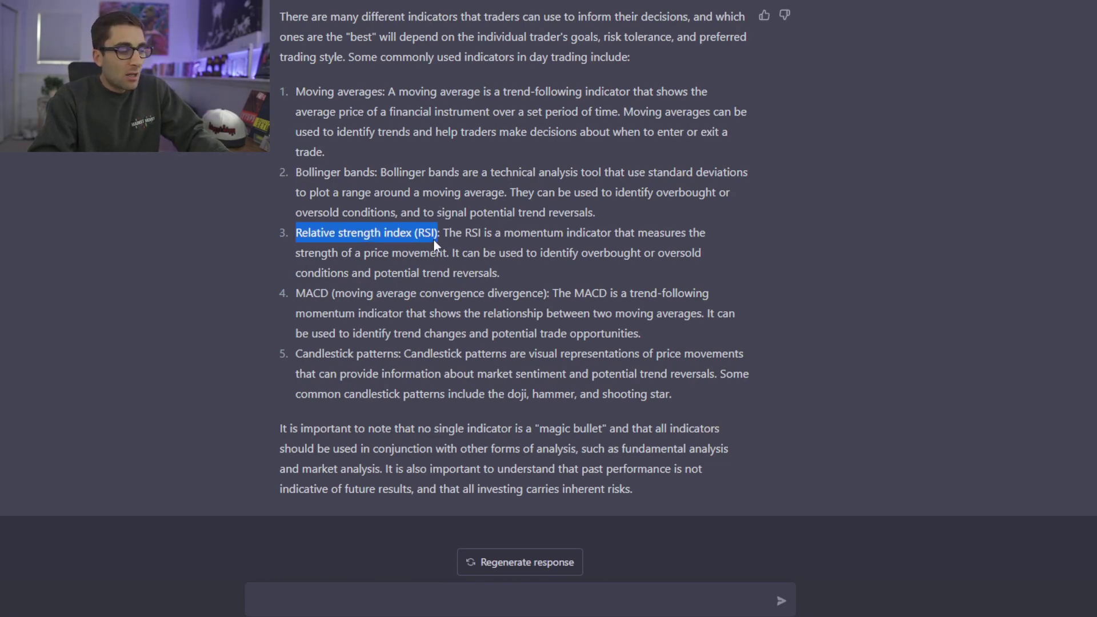
{"action": "left_click", "coordinate": [466, 599]}
Ask 'how do I trade Relative strength index (RSI)' using the copied name.
{"action": "type", "text": "how do I trade"}
{"action": "type", "text": "Relative strength index (RSI)"}
{"action": "key", "text": "Return"}
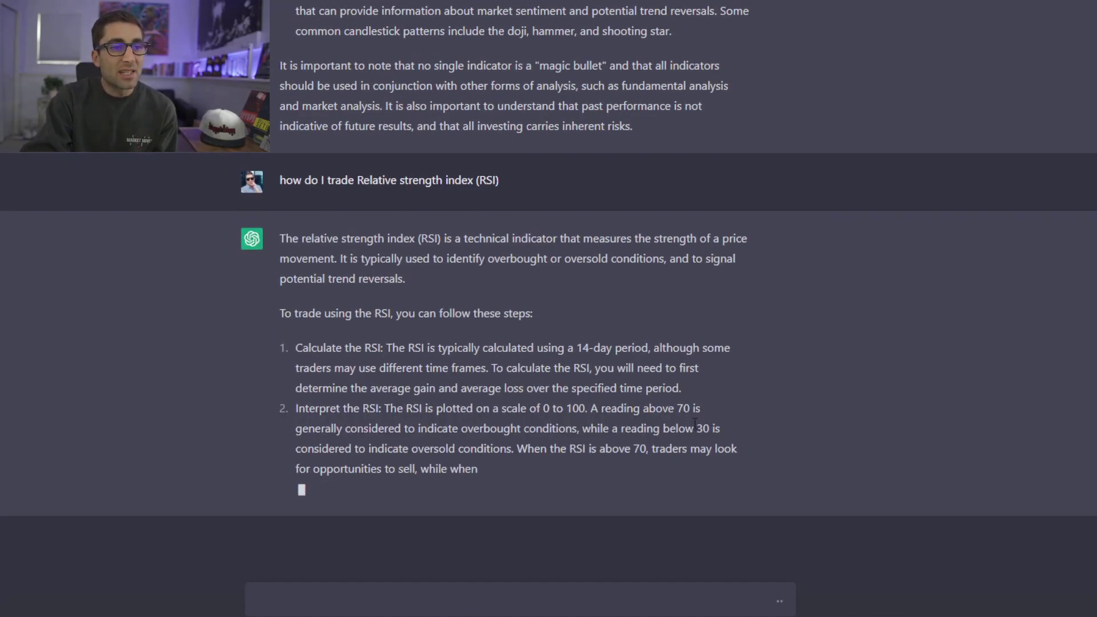
Highlight the reply's oversold below 30 and sell above 70 guidance while reading.
{"action": "left_click_drag", "start_coordinate": [296, 408], "coordinate": [521, 428]}
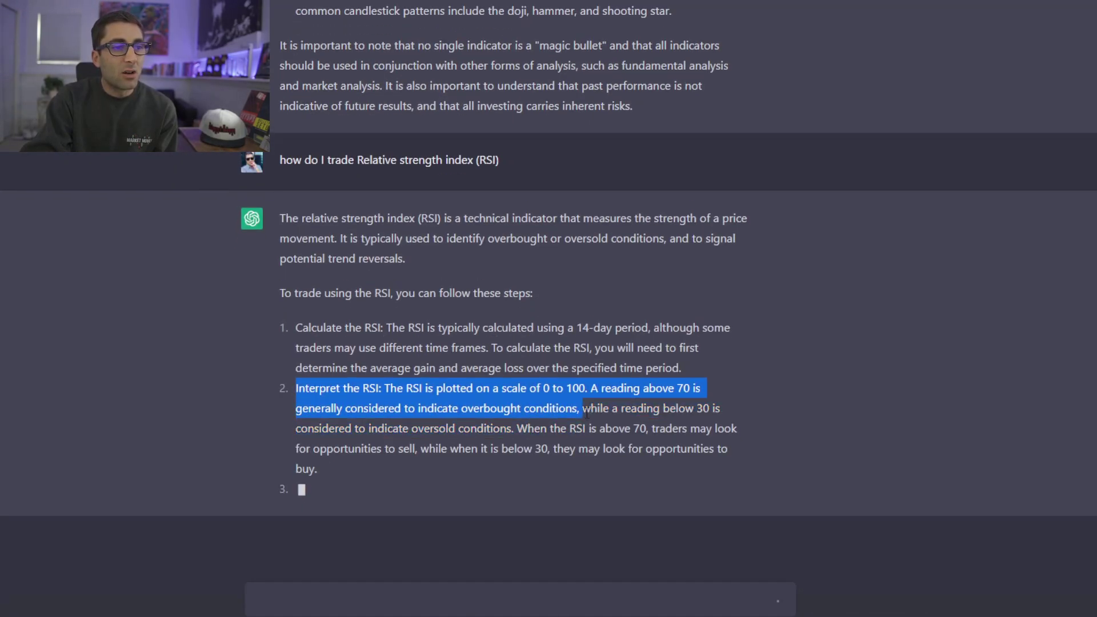
{"action": "left_click_drag", "start_coordinate": [468, 388], "coordinate": [577, 393]}
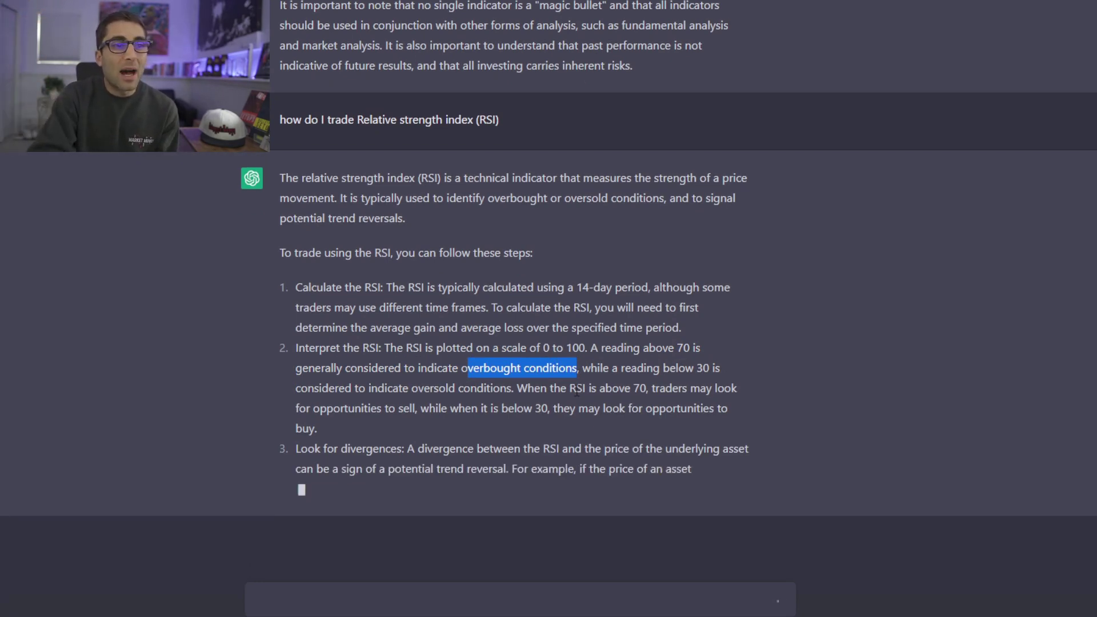
{"action": "left_click_drag", "start_coordinate": [658, 347], "coordinate": [517, 368]}
{"action": "left_click", "coordinate": [516, 379]}
{"action": "left_click_drag", "start_coordinate": [652, 327], "coordinate": [417, 355]}
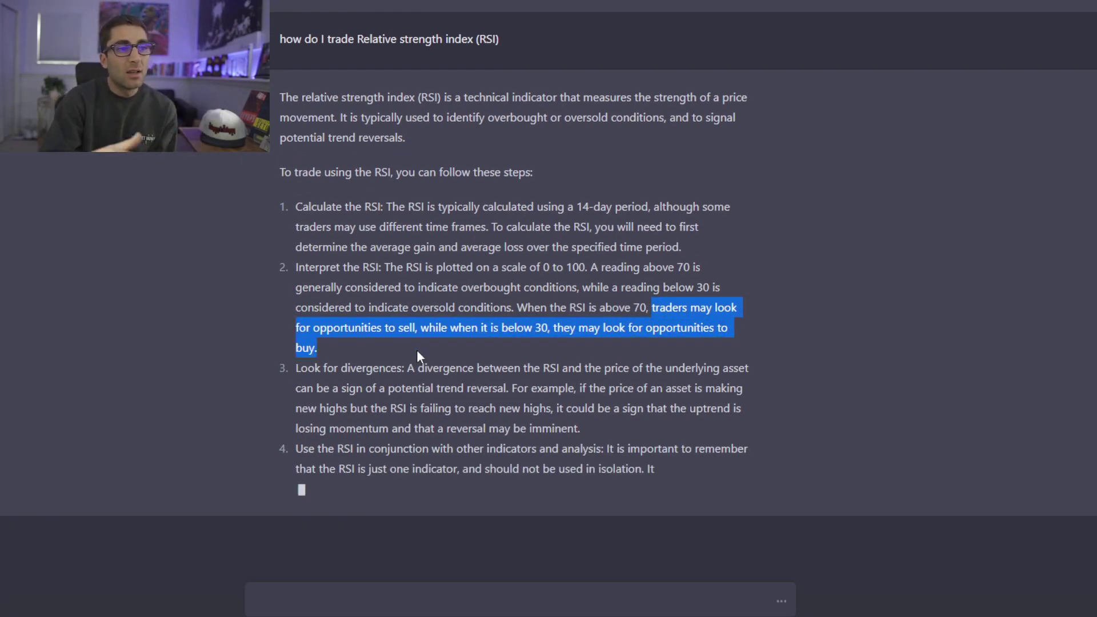
{"action": "left_click", "coordinate": [416, 350]}
{"action": "left_click_drag", "start_coordinate": [508, 307], "coordinate": [574, 319]}
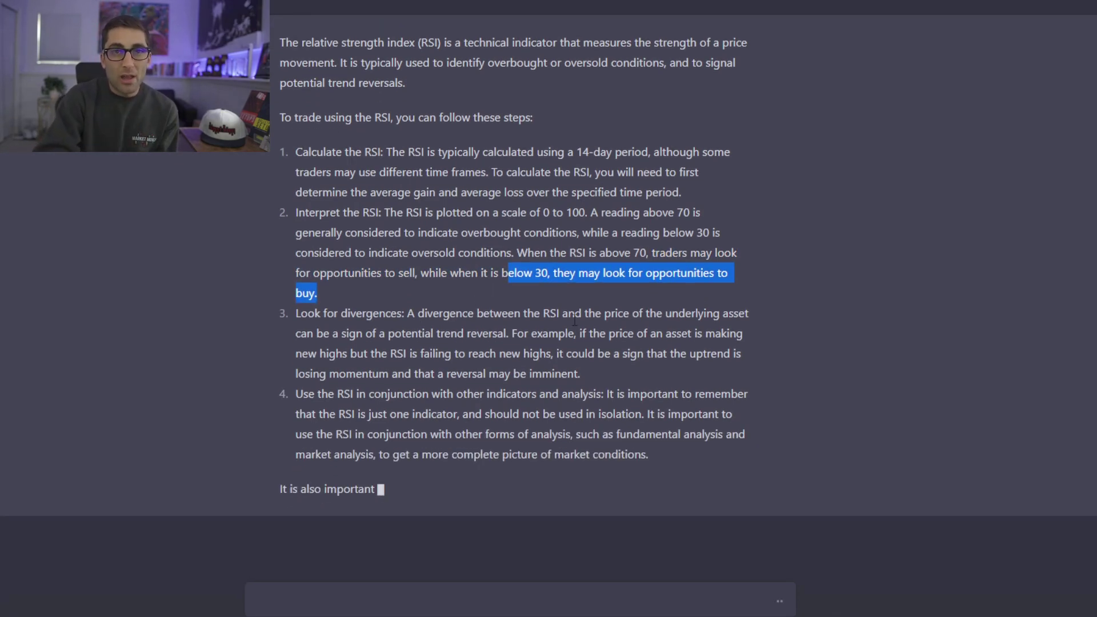
{"action": "left_click", "coordinate": [574, 322]}
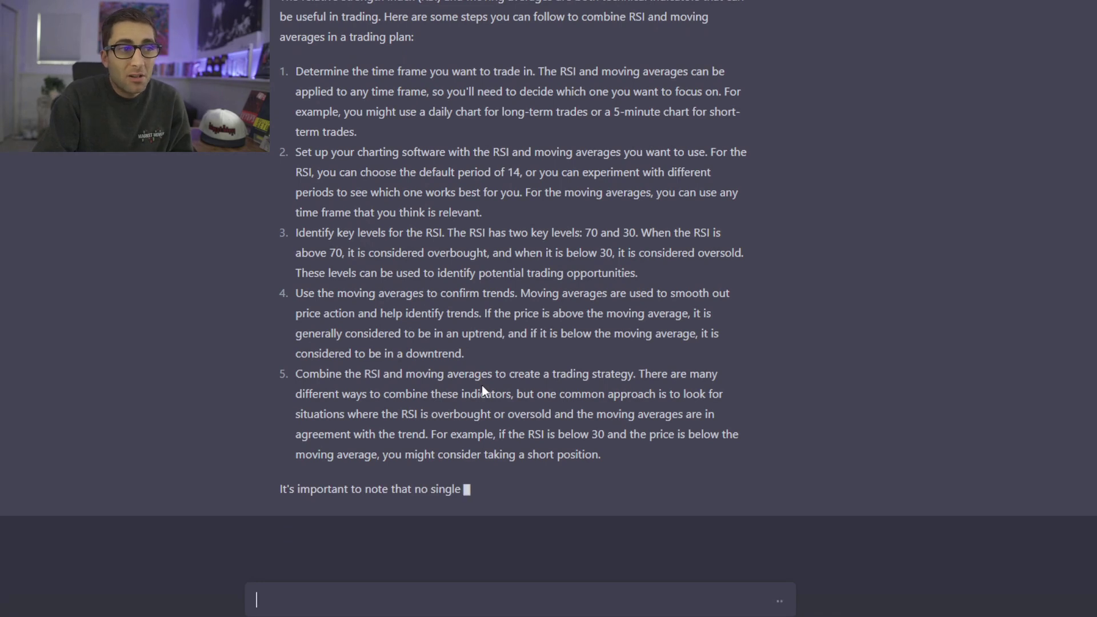
Review the RSI and moving averages plan, highlighting the 70/30 levels and downtrend rule.
{"action": "scroll", "coordinate": [482, 386], "scroll_direction": "up", "scroll_amount": 1}
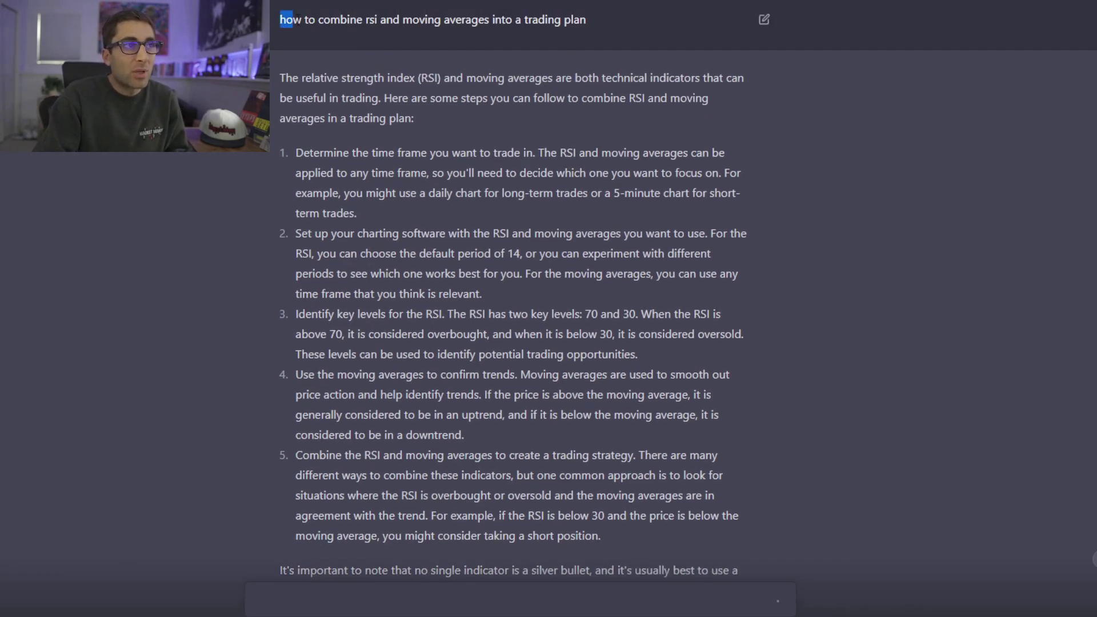
{"action": "left_click_drag", "start_coordinate": [315, 23], "coordinate": [591, 26]}
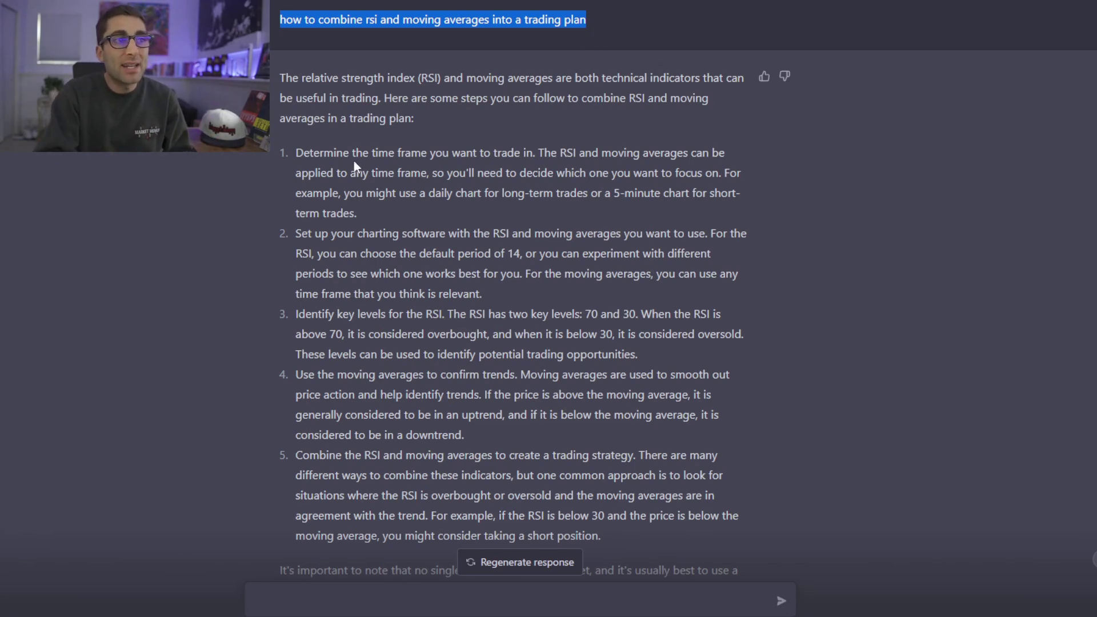
{"action": "scroll", "coordinate": [615, 251], "scroll_direction": "down", "scroll_amount": 2}
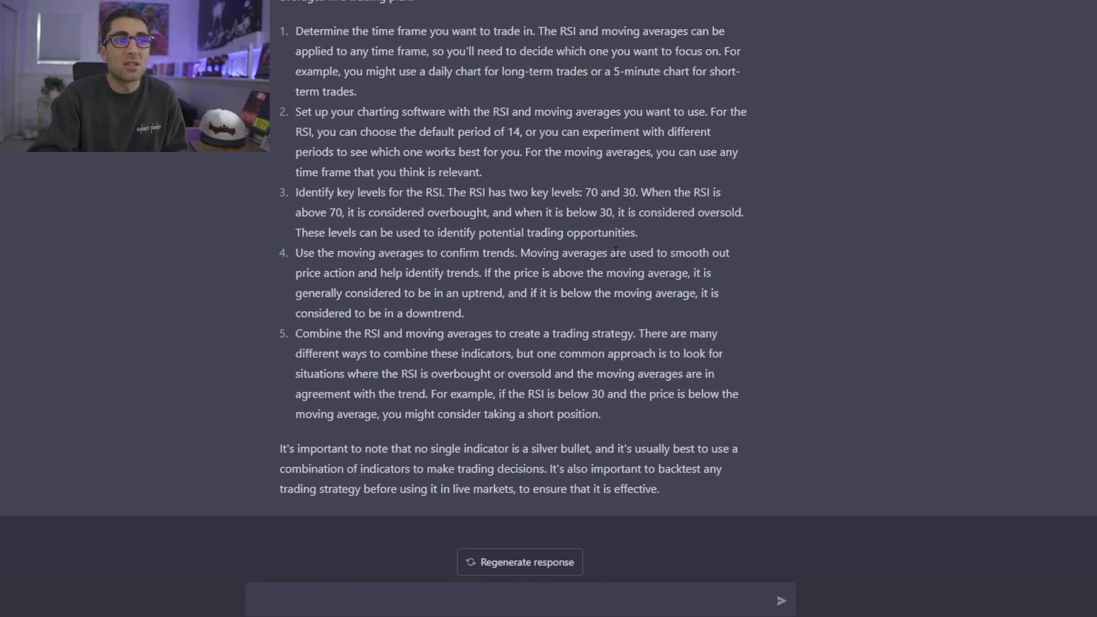
{"action": "left_click_drag", "start_coordinate": [584, 193], "coordinate": [633, 187]}
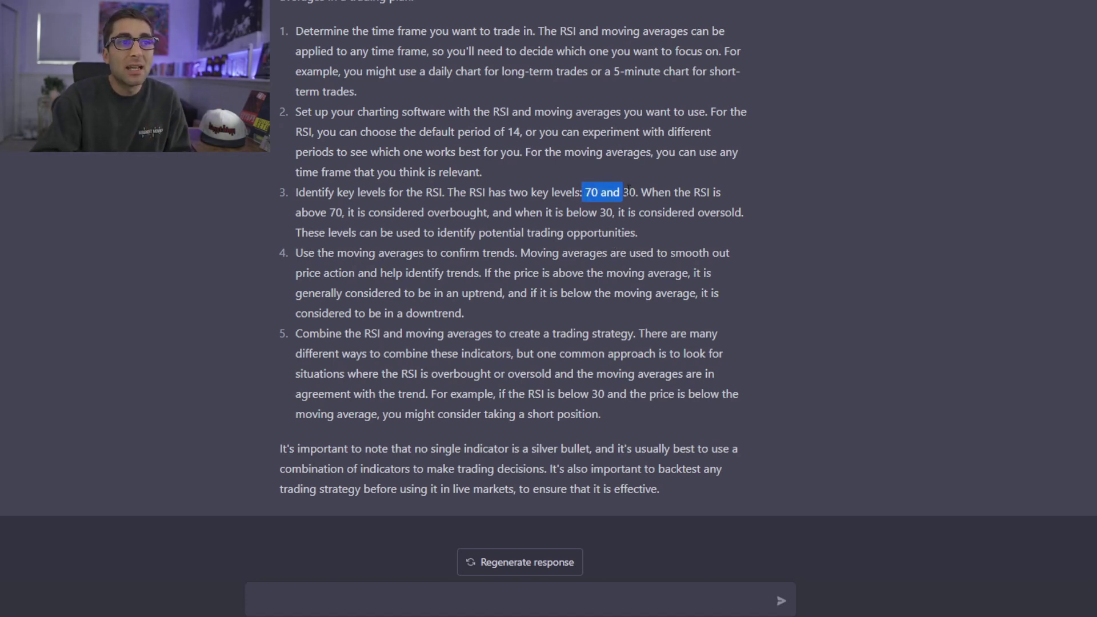
{"action": "left_click", "coordinate": [517, 213]}
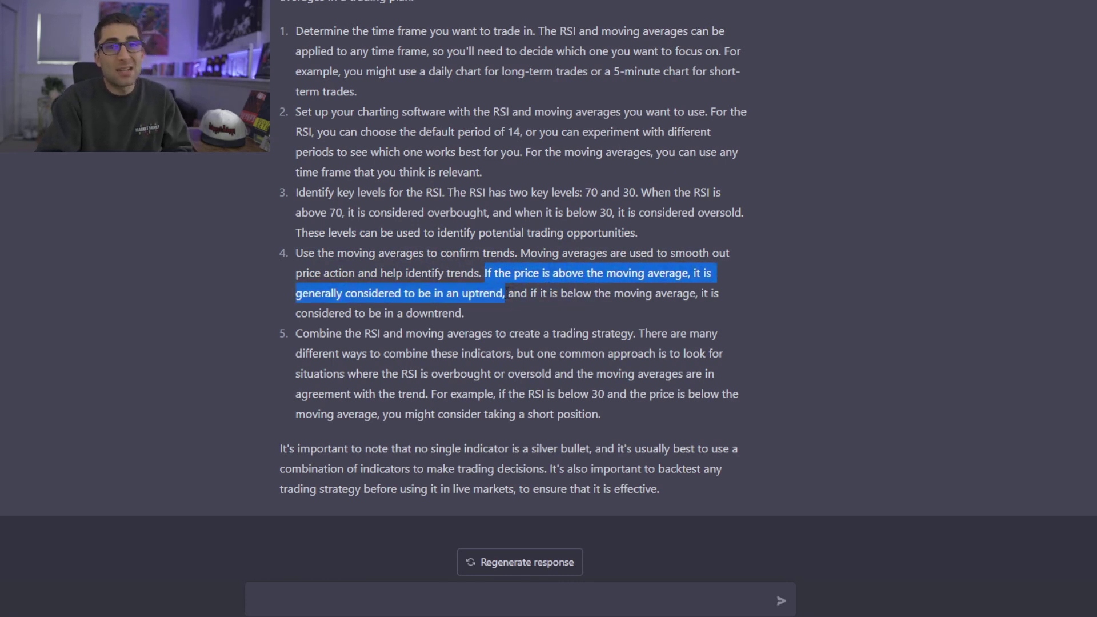
{"action": "left_click", "coordinate": [508, 296]}
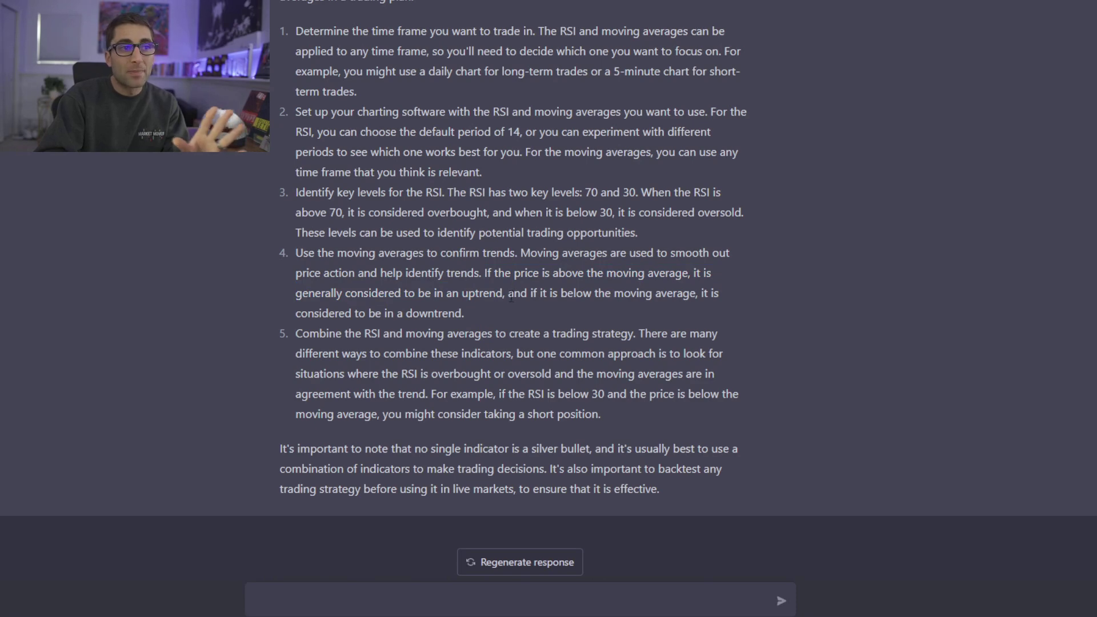
{"action": "left_click_drag", "start_coordinate": [508, 295], "coordinate": [557, 322]}
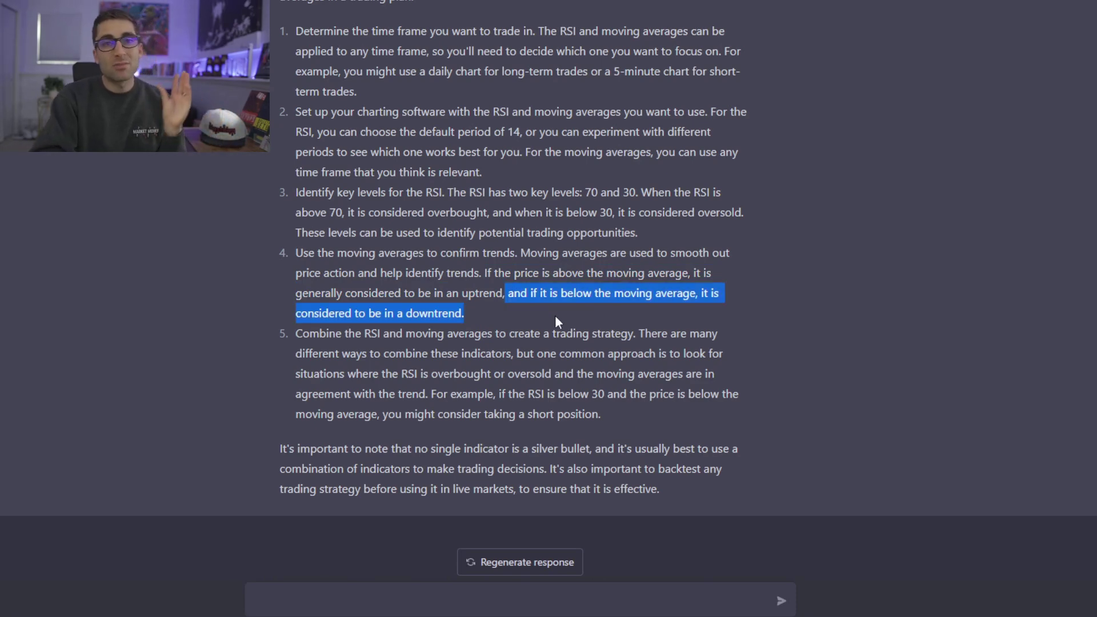
{"action": "left_click", "coordinate": [554, 312]}
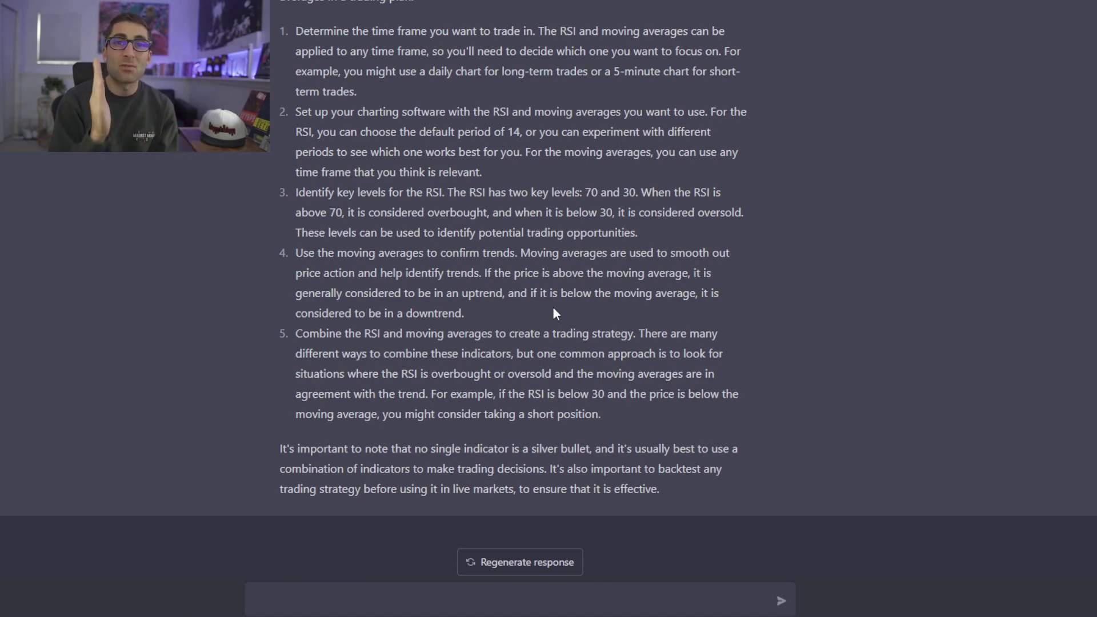
Paste and send the question about the best risk to rewards as a trader.
{"action": "type", "text": "best risk to rewards as a trader"}
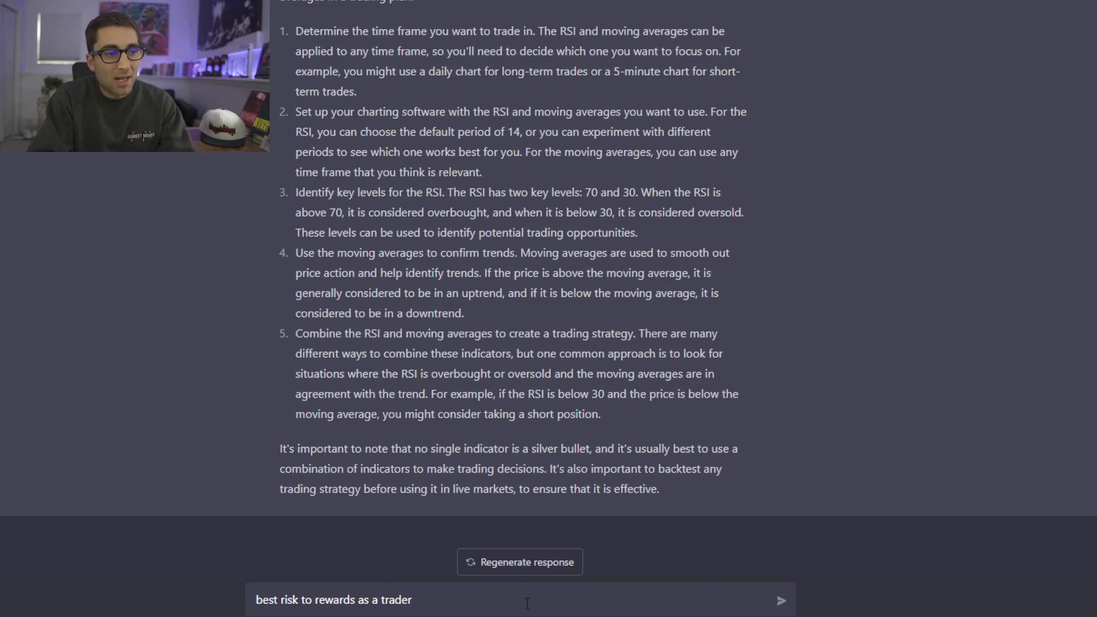
{"action": "key", "text": "Return"}
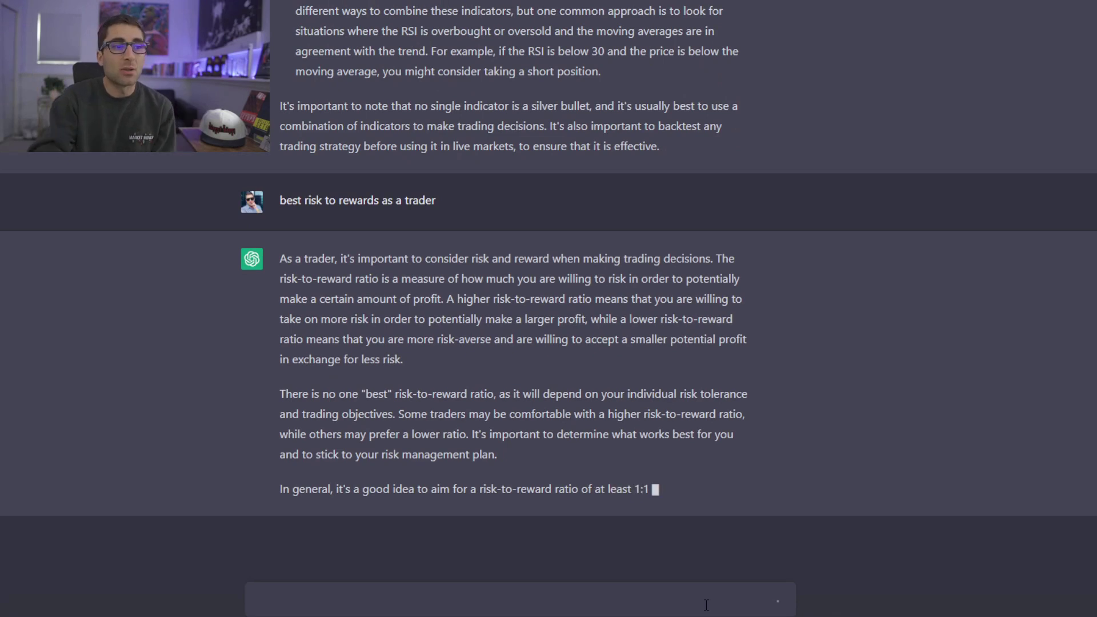
Highlight the paragraph recommending a risk-to-reward ratio of at least 1:1.
{"action": "left_click_drag", "start_coordinate": [279, 469], "coordinate": [655, 464]}
{"action": "left_click", "coordinate": [655, 464]}
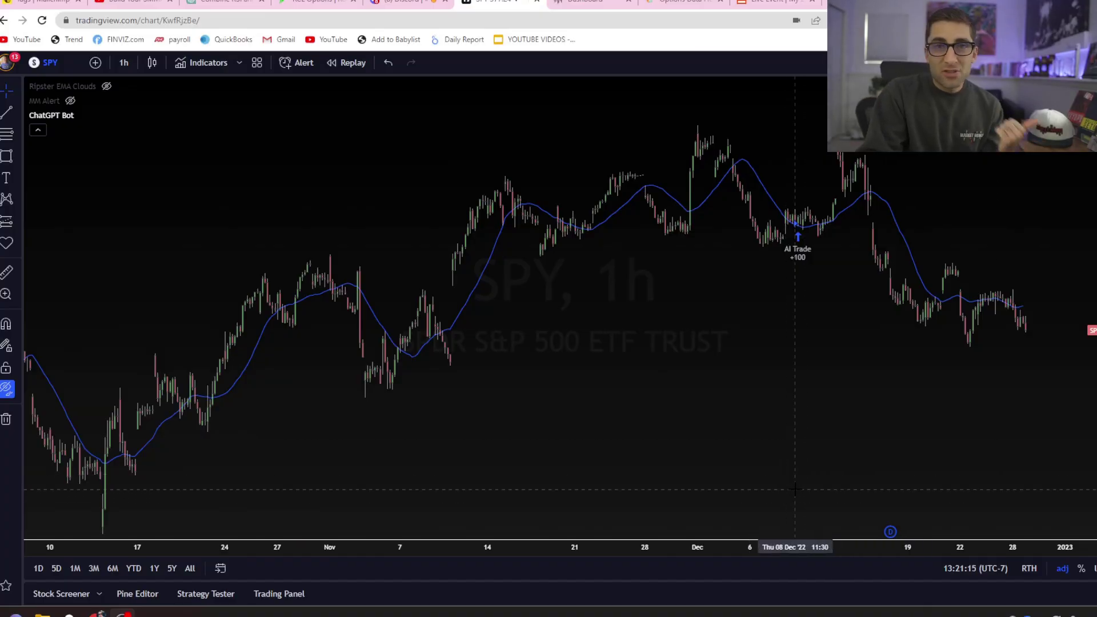
Open the ChatGPT AI Bot script in the Pine Editor and scroll through its code.
{"action": "left_click", "coordinate": [135, 595]}
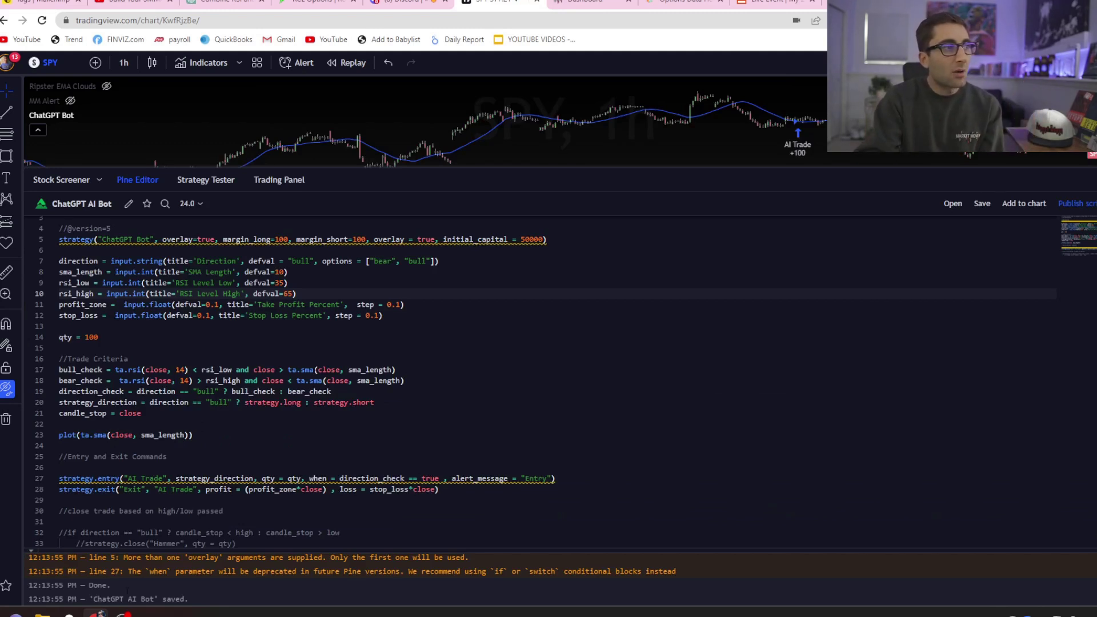
{"action": "scroll", "coordinate": [194, 457], "scroll_direction": "up", "scroll_amount": 1}
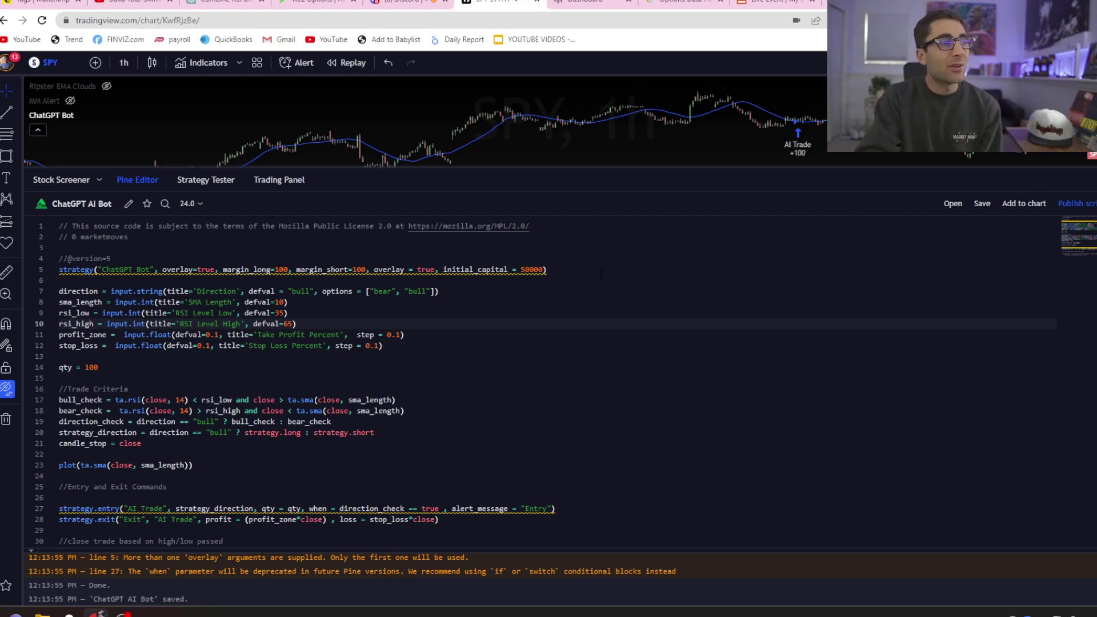
{"action": "scroll", "coordinate": [399, 355], "scroll_direction": "down", "scroll_amount": 3}
{"action": "scroll", "coordinate": [367, 363], "scroll_direction": "up", "scroll_amount": 3}
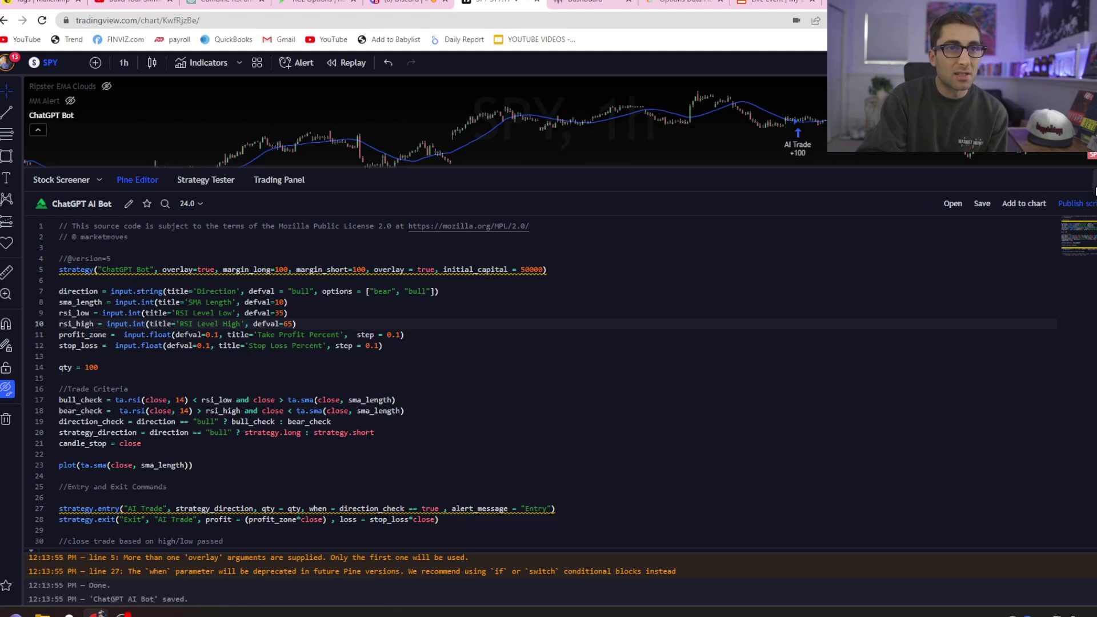
Collapse the Pine Editor so the SPY chart and RSI pane fill the window.
{"action": "left_click", "coordinate": [1091, 180]}
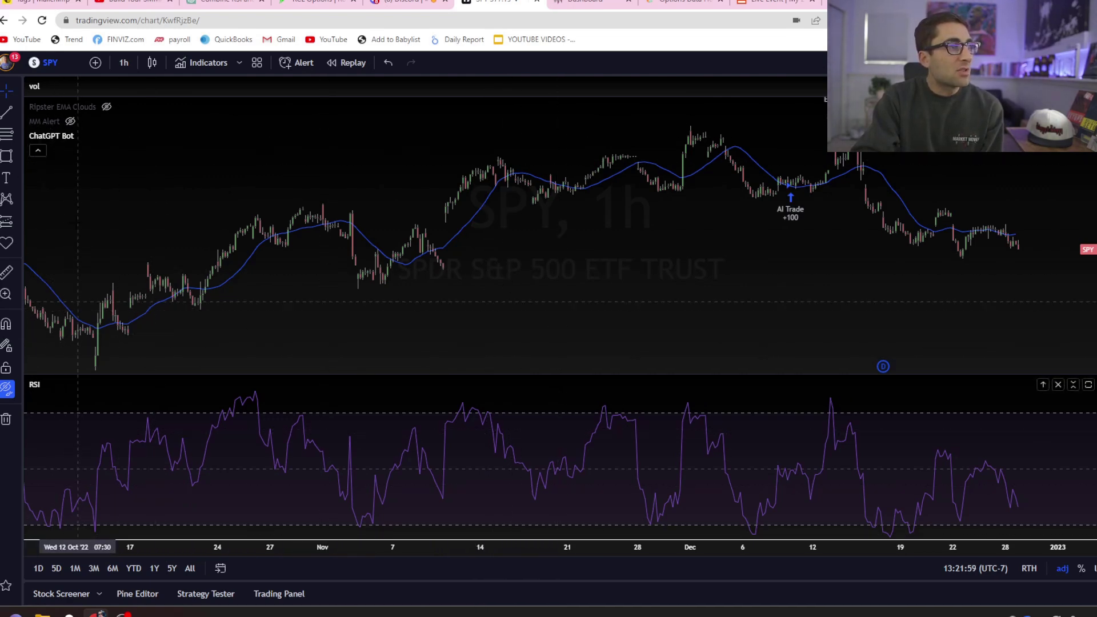
Review the ChatGPT Bot inputs, keeping Direction on bull, then view the backtest results.
{"action": "left_click", "coordinate": [101, 136]}
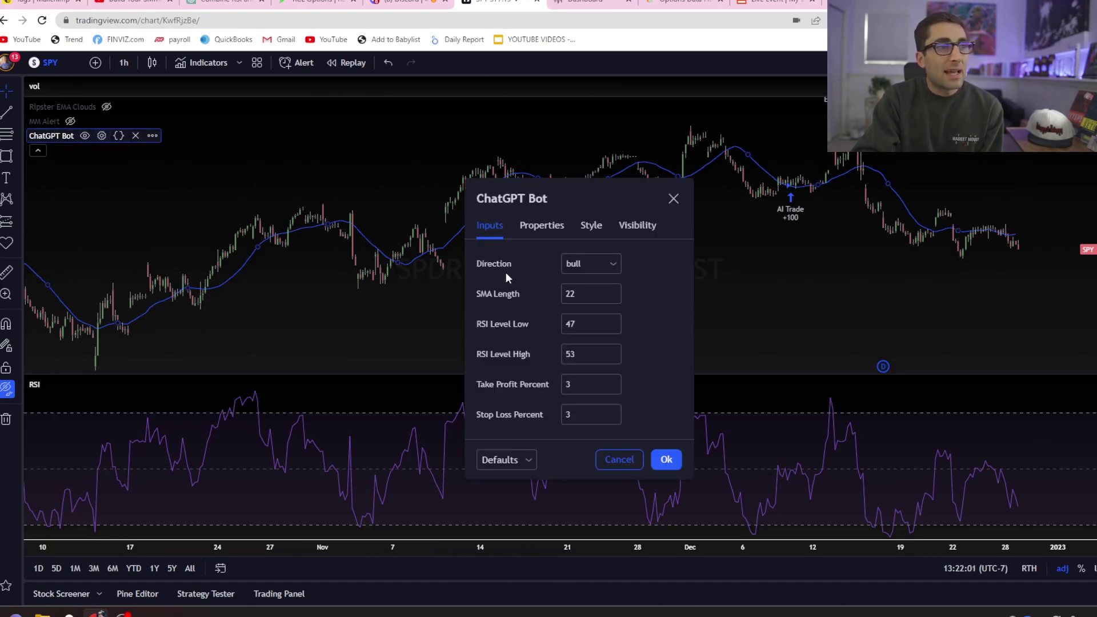
{"action": "left_click", "coordinate": [599, 263]}
{"action": "left_click", "coordinate": [541, 268]}
{"action": "key", "text": "Tab"}
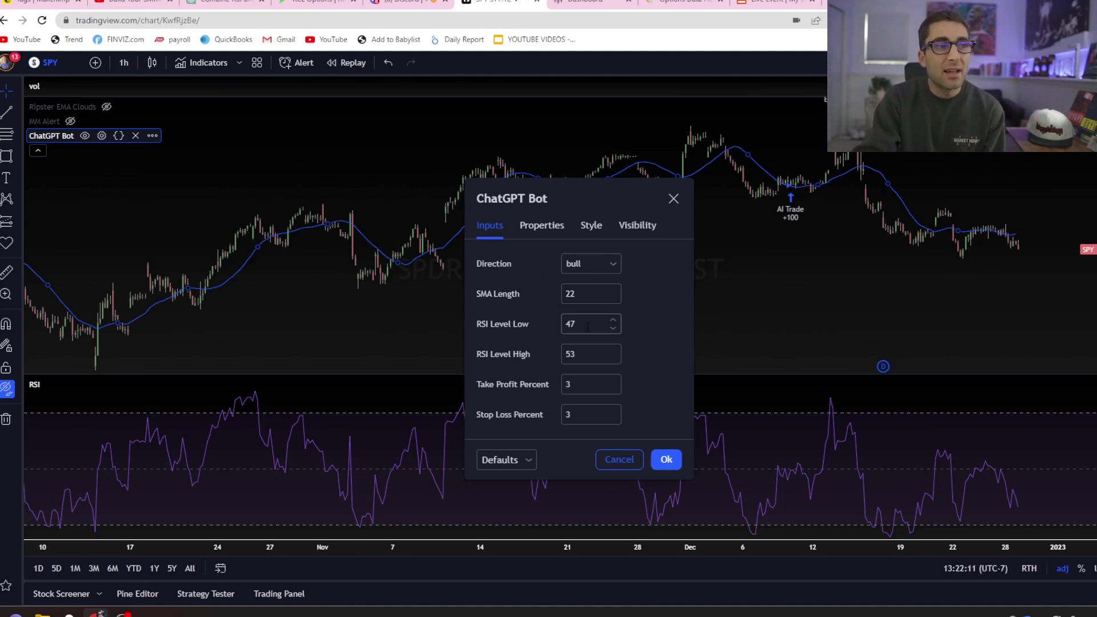
{"action": "left_click", "coordinate": [562, 330]}
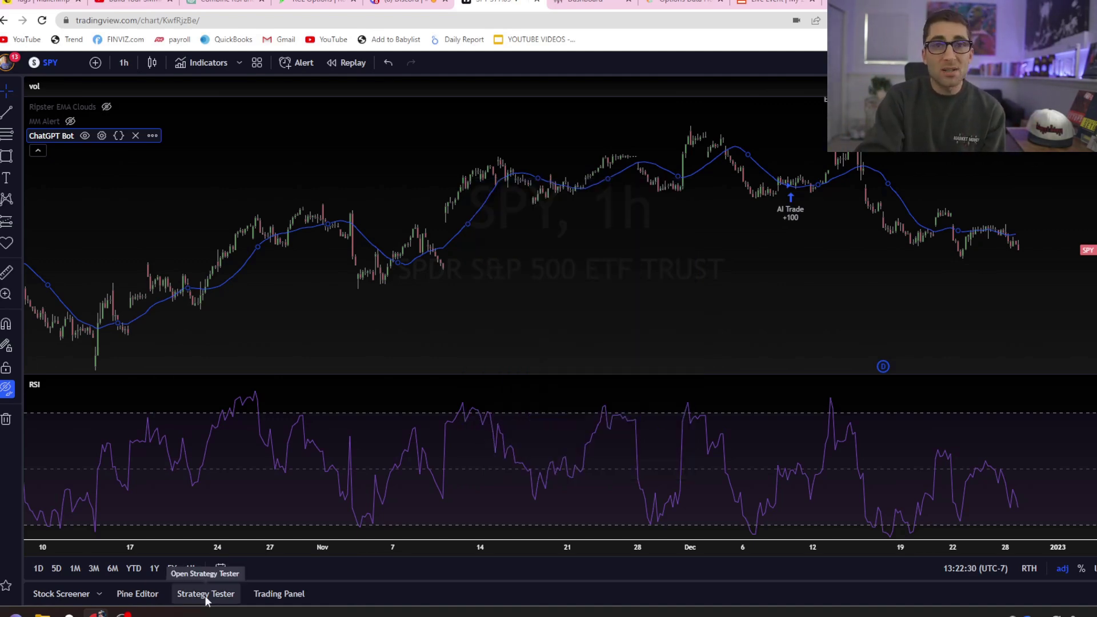
{"action": "left_click", "coordinate": [206, 594]}
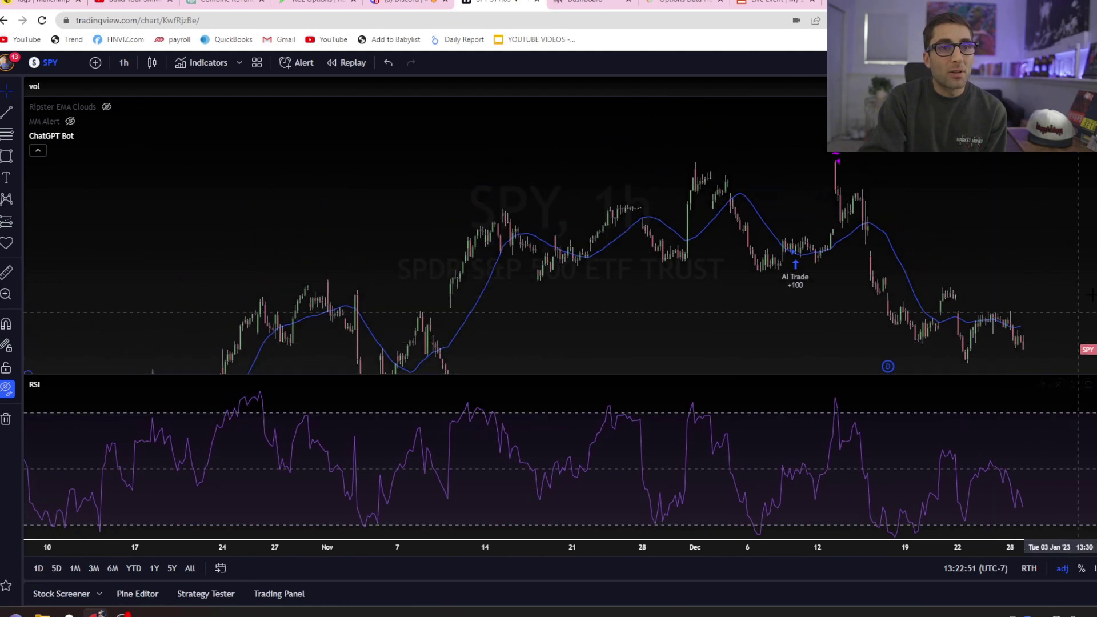
{"action": "left_click", "coordinate": [19, 156]}
{"action": "left_click", "coordinate": [46, 156]}
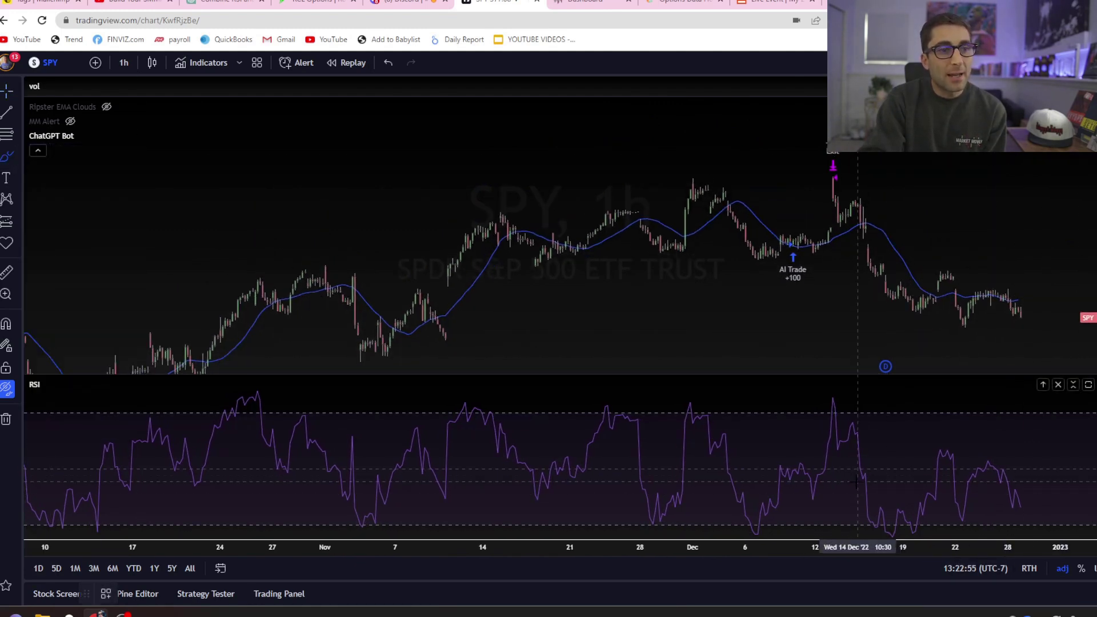
{"action": "mouse_move", "coordinate": [800, 247]}
{"action": "left_mouse_down"}
{"action": "mouse_move", "coordinate": [781, 257]}
{"action": "mouse_move", "coordinate": [798, 236]}
{"action": "left_mouse_up"}
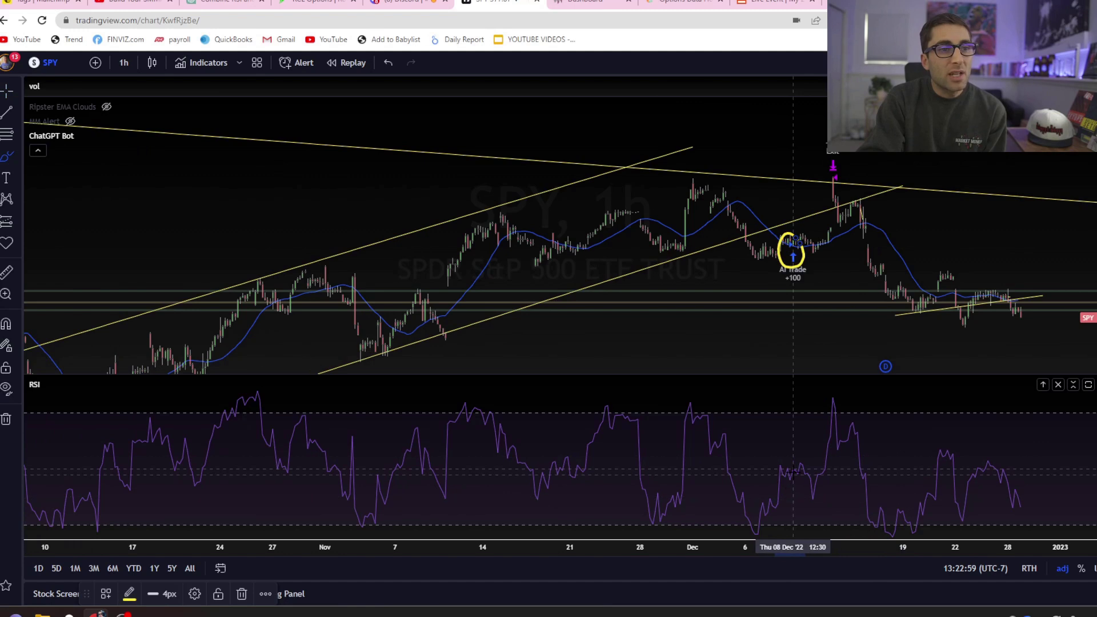
{"action": "mouse_move", "coordinate": [798, 463]}
{"action": "left_mouse_down"}
{"action": "mouse_move", "coordinate": [791, 482]}
{"action": "mouse_move", "coordinate": [803, 466]}
{"action": "mouse_move", "coordinate": [790, 466]}
{"action": "left_mouse_up"}
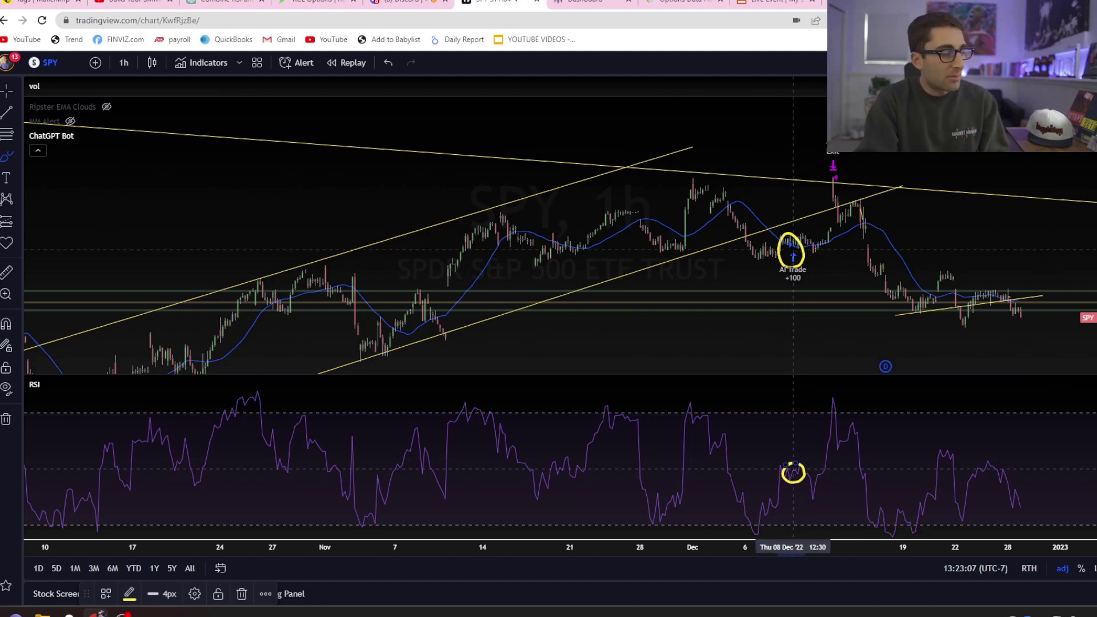
{"action": "key", "text": "ctrl+z"}
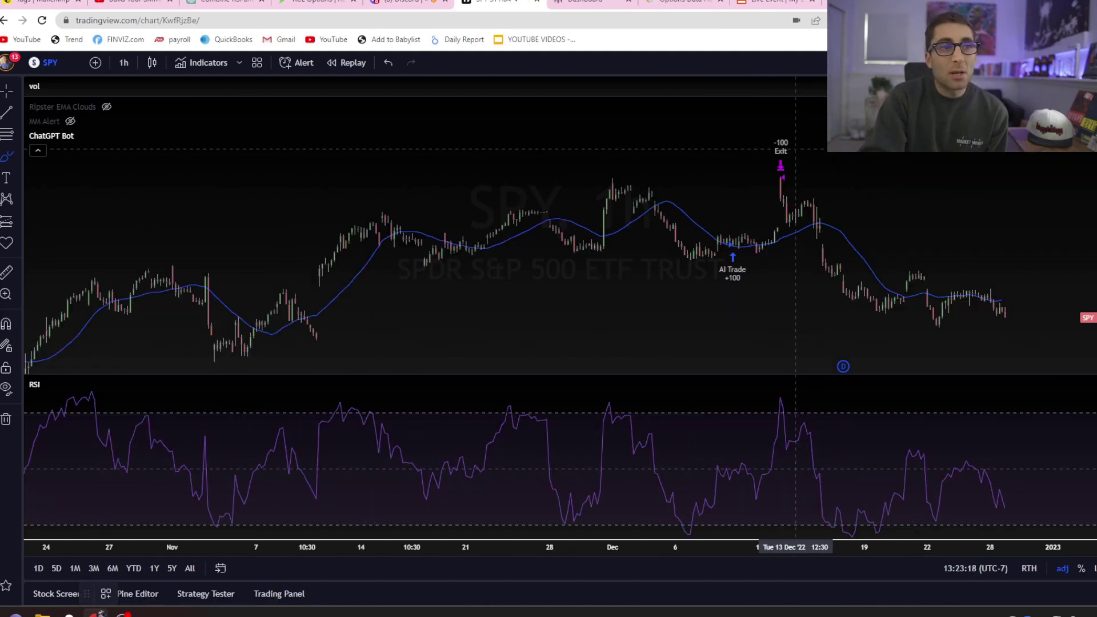
{"action": "mouse_move", "coordinate": [801, 142]}
{"action": "left_mouse_down"}
{"action": "mouse_move", "coordinate": [763, 148]}
{"action": "mouse_move", "coordinate": [802, 144]}
{"action": "left_mouse_up"}
{"action": "mouse_move", "coordinate": [733, 247]}
{"action": "left_mouse_down"}
{"action": "mouse_move", "coordinate": [778, 182]}
{"action": "mouse_move", "coordinate": [782, 197]}
{"action": "left_mouse_up"}
{"action": "key", "text": "ctrl+z"}
{"action": "key", "text": "ctrl+z"}
{"action": "scroll", "coordinate": [798, 163], "scroll_direction": "down", "scroll_amount": 5}
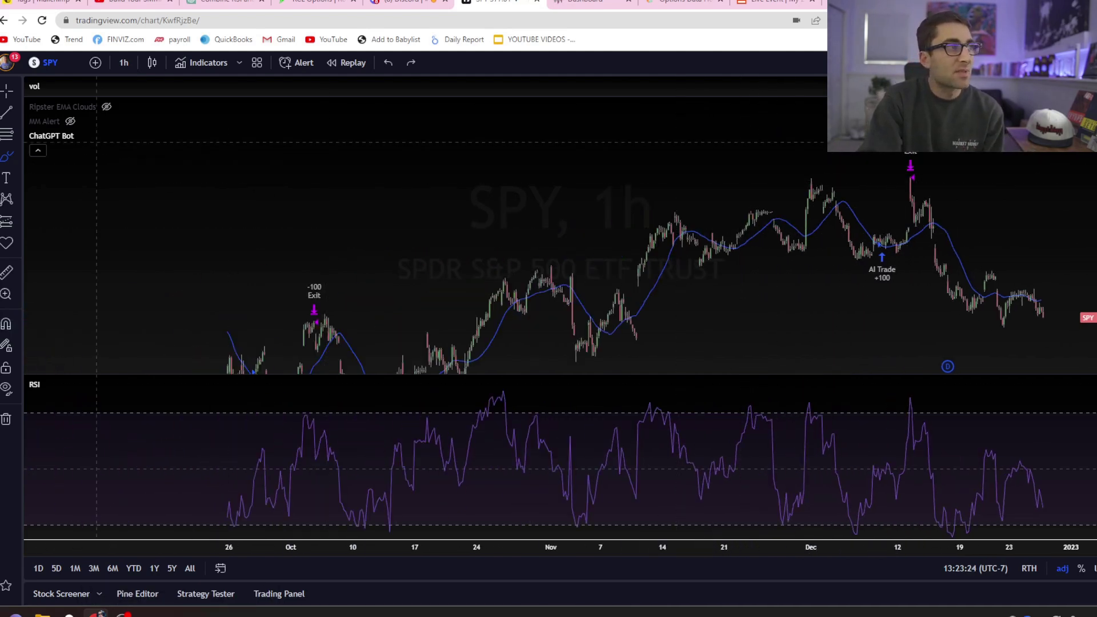
{"action": "left_click_drag", "start_coordinate": [409, 250], "coordinate": [678, 269]}
{"action": "scroll", "coordinate": [799, 307], "scroll_direction": "up", "scroll_amount": 2}
{"action": "scroll", "coordinate": [817, 314], "scroll_direction": "left", "scroll_amount": 3}
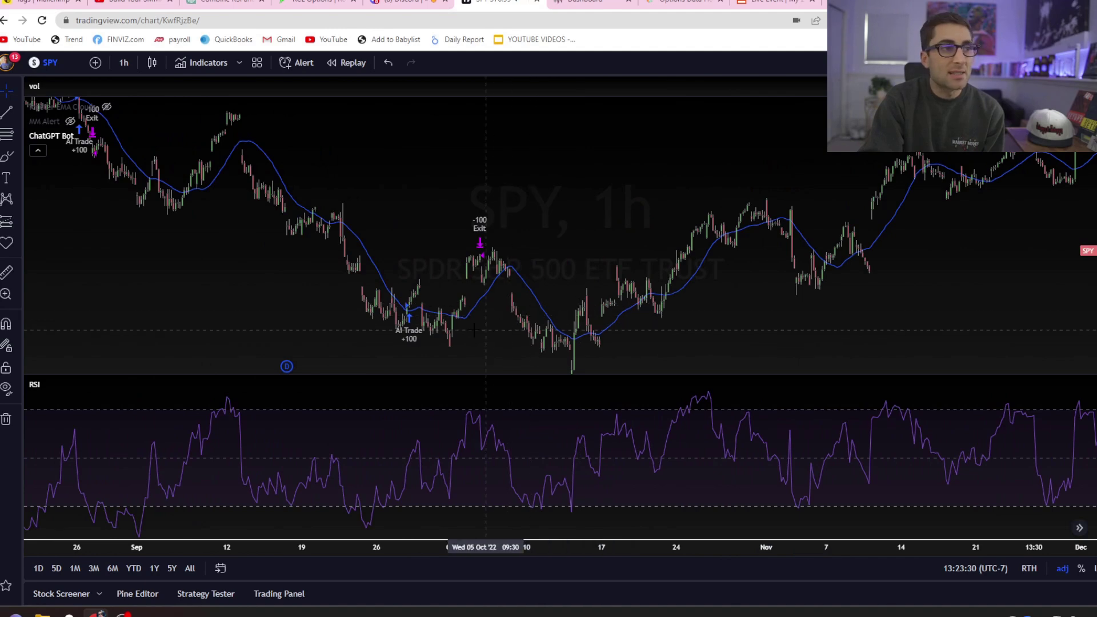
{"action": "scroll", "coordinate": [692, 298], "scroll_direction": "left", "scroll_amount": 5}
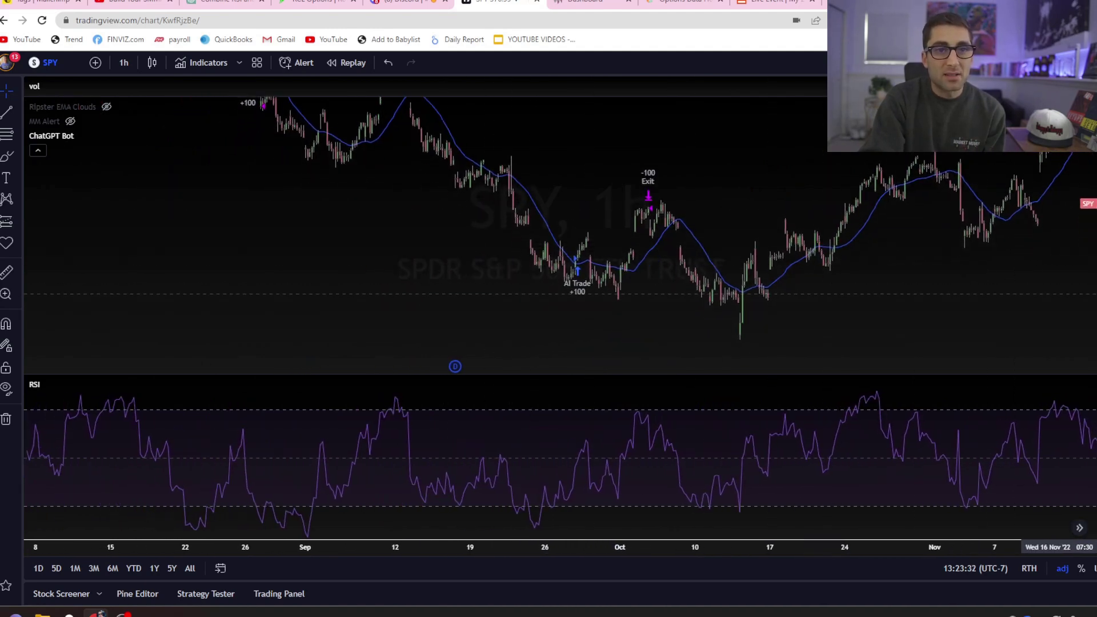
{"action": "scroll", "coordinate": [1004, 303], "scroll_direction": "right", "scroll_amount": 1}
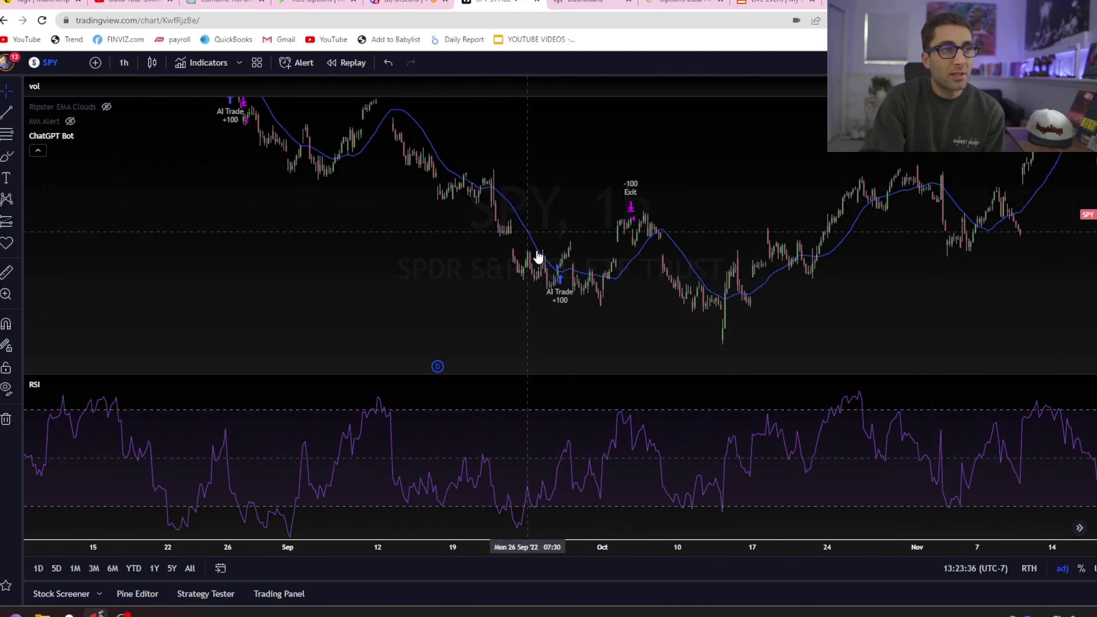
{"action": "left_click", "coordinate": [7, 156]}
{"action": "mouse_move", "coordinate": [567, 243]}
{"action": "left_mouse_down"}
{"action": "mouse_move", "coordinate": [570, 267]}
{"action": "mouse_move", "coordinate": [573, 244]}
{"action": "left_mouse_up"}
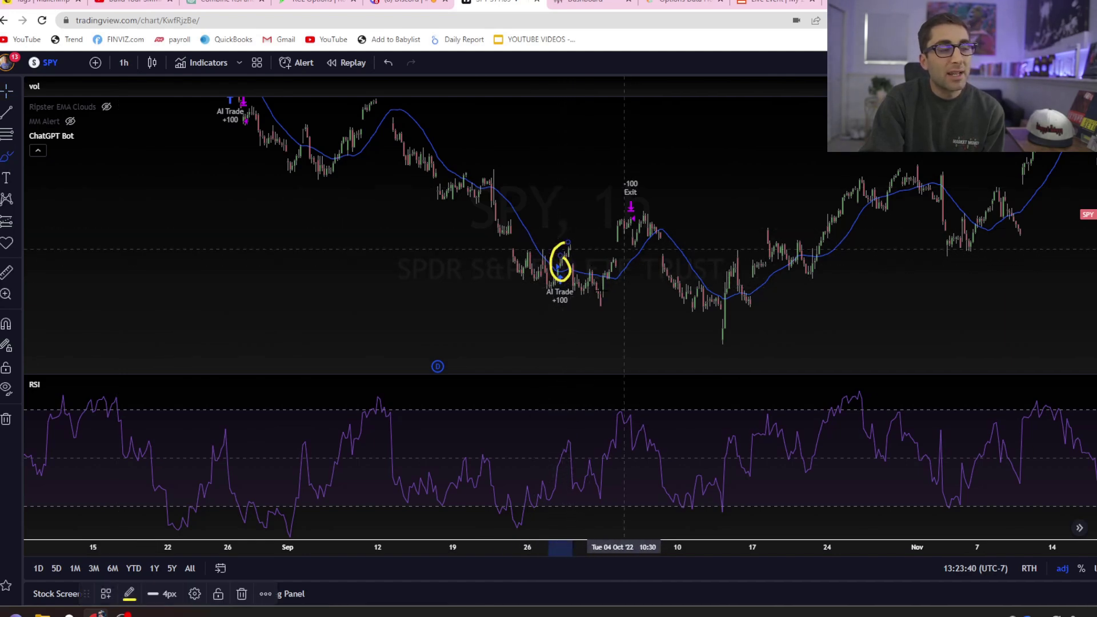
{"action": "mouse_move", "coordinate": [541, 474]}
{"action": "left_mouse_down"}
{"action": "mouse_move", "coordinate": [513, 481]}
{"action": "mouse_move", "coordinate": [541, 486]}
{"action": "left_mouse_up"}
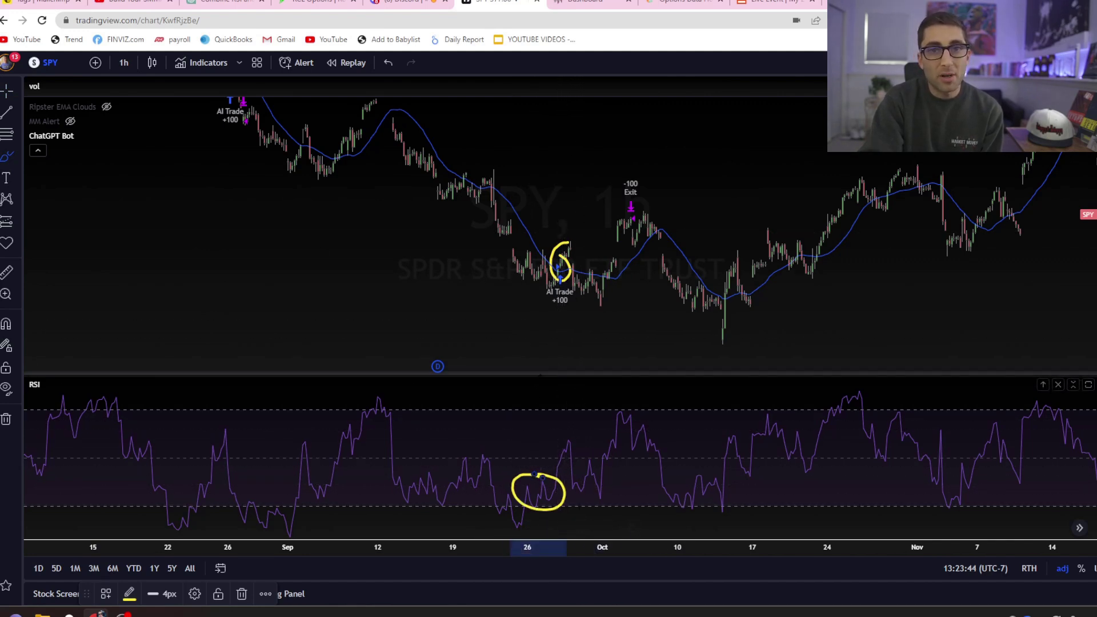
{"action": "mouse_move", "coordinate": [571, 251]}
{"action": "left_mouse_down"}
{"action": "mouse_move", "coordinate": [605, 229]}
{"action": "mouse_move", "coordinate": [605, 215]}
{"action": "mouse_move", "coordinate": [626, 224]}
{"action": "left_mouse_up"}
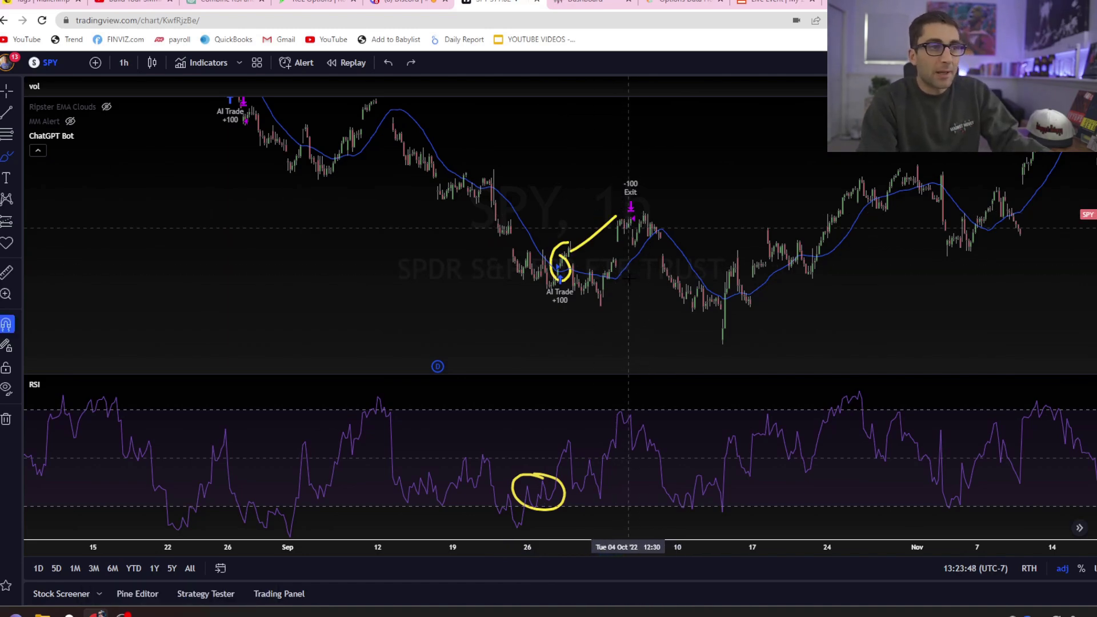
{"action": "key", "text": "ctrl+z"}
{"action": "key", "text": "ctrl+z"}
{"action": "key", "text": "ctrl+z"}
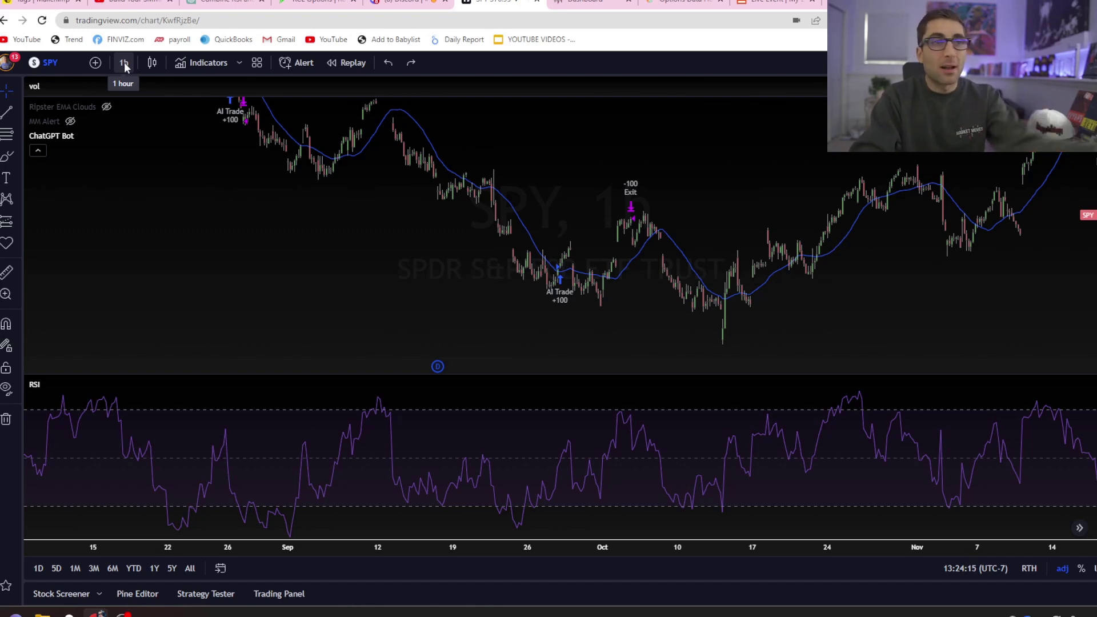
Switch the SPY chart to 10-minute bars.
{"action": "left_click", "coordinate": [125, 64]}
{"action": "left_click", "coordinate": [160, 161]}
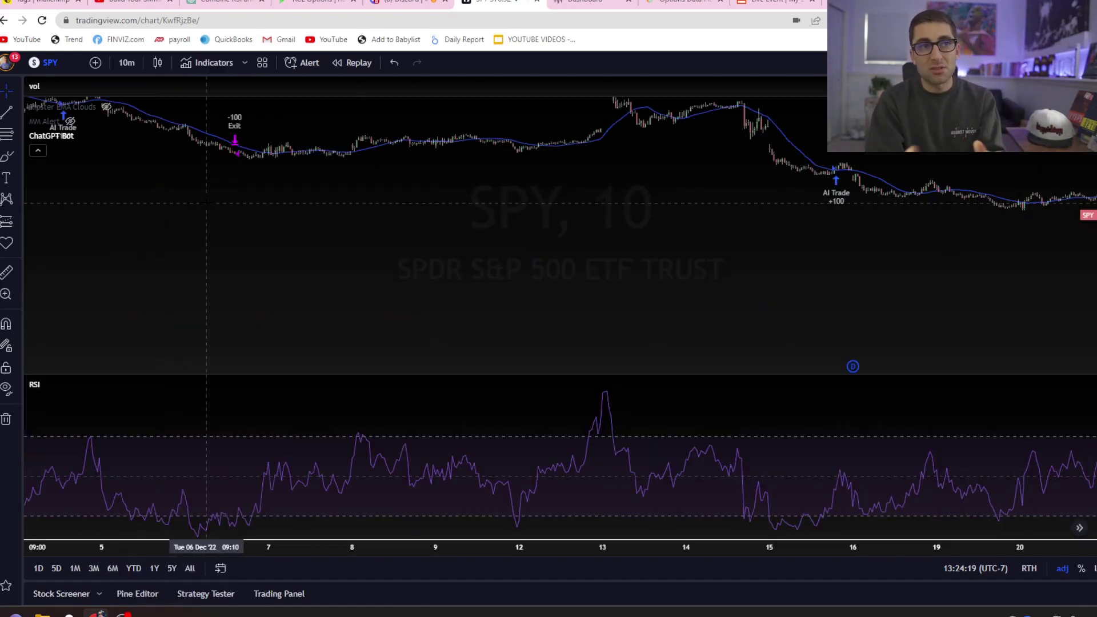
{"action": "scroll", "coordinate": [553, 343], "scroll_direction": "up", "scroll_amount": 1}
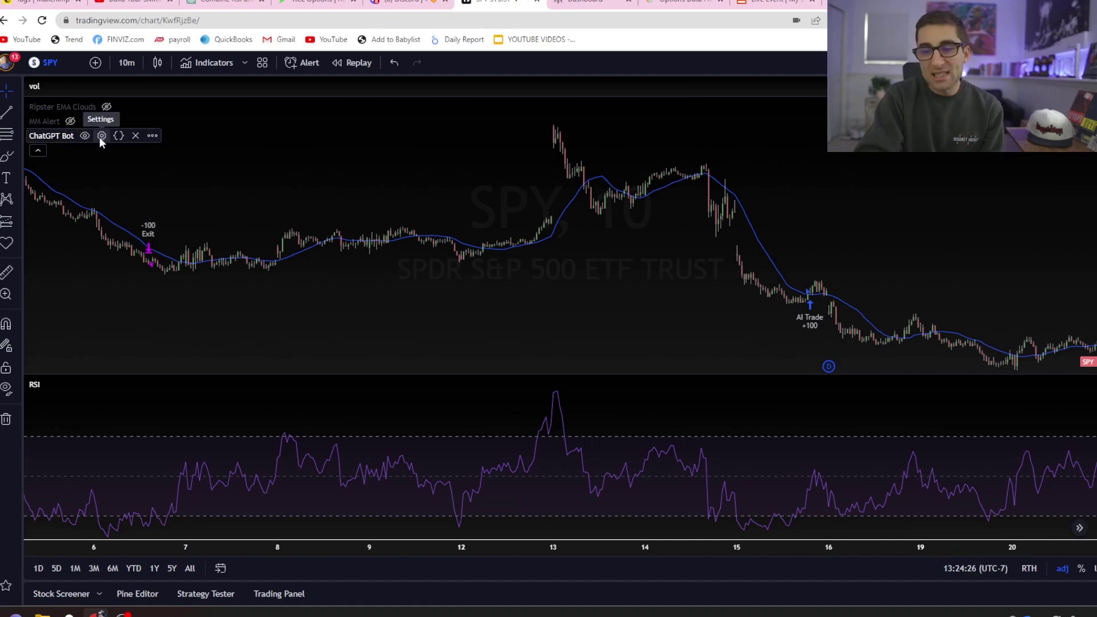
Retune the ChatGPT Bot to RSI low 42, SMA length 10, take profit 0.2, stop loss 0.4.
{"action": "left_click", "coordinate": [102, 136]}
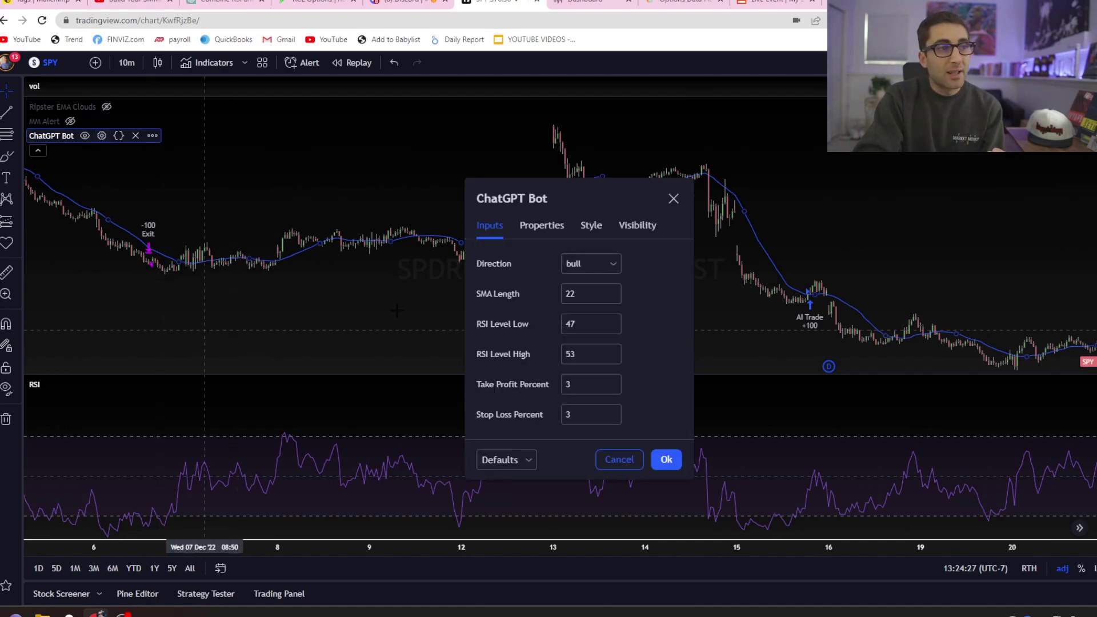
{"action": "left_click", "coordinate": [613, 328]}
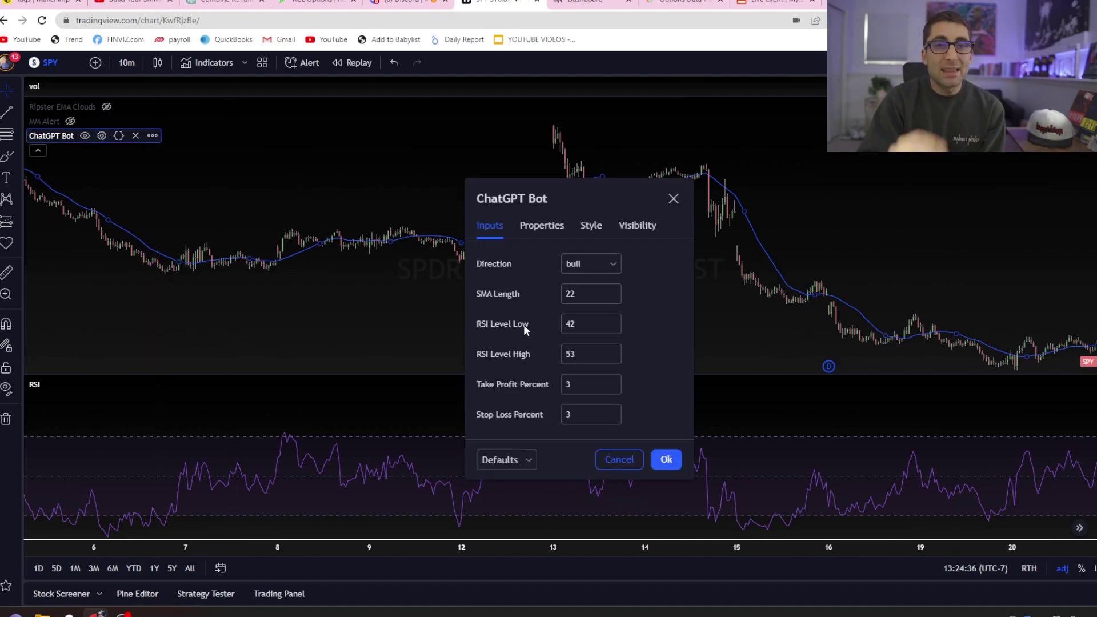
{"action": "left_click", "coordinate": [613, 298]}
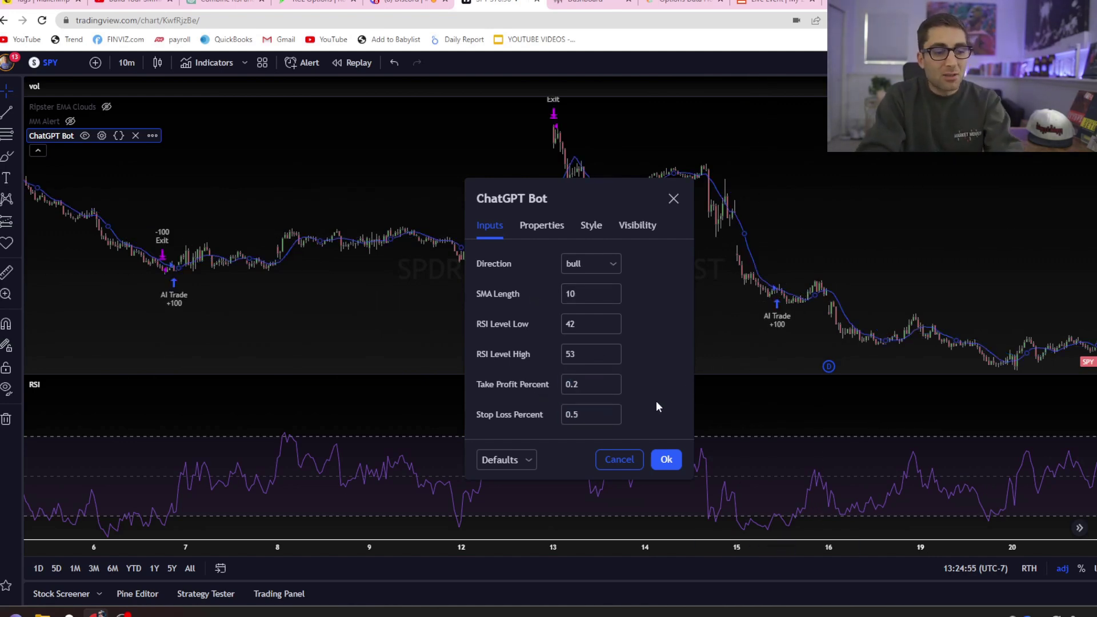
{"action": "left_click", "coordinate": [614, 419]}
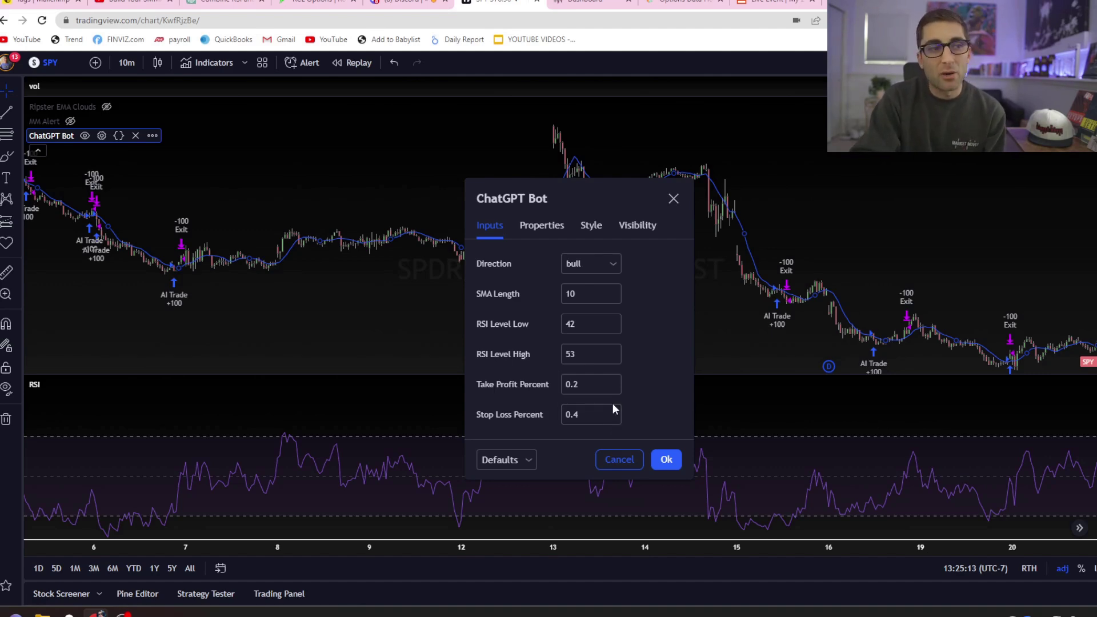
{"action": "left_click", "coordinate": [667, 459]}
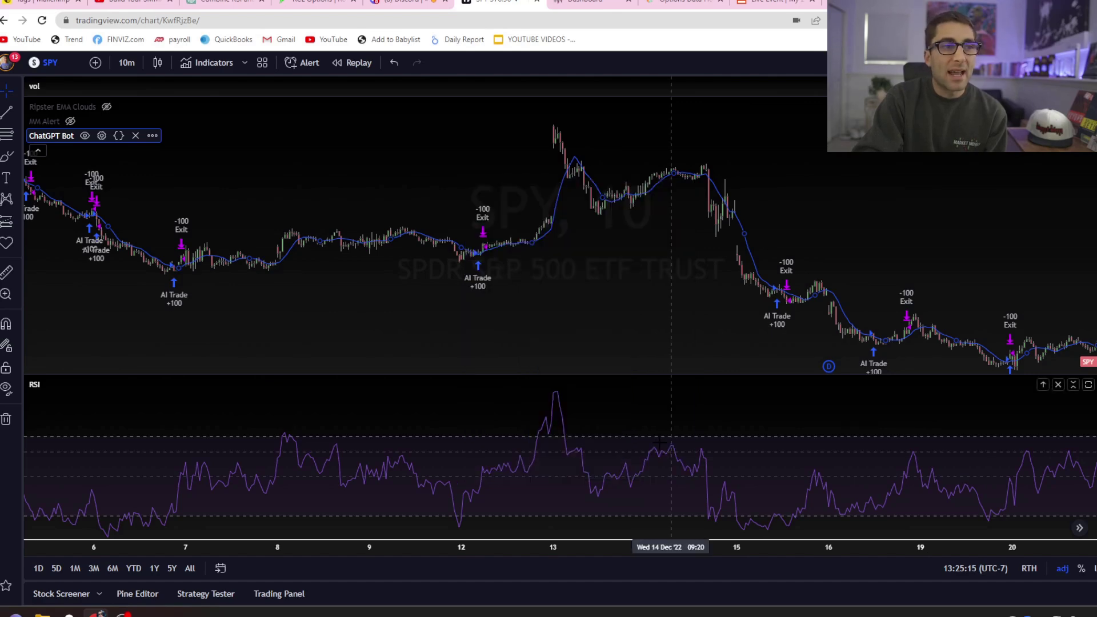
{"action": "scroll", "coordinate": [631, 339], "scroll_direction": "up", "scroll_amount": 2}
{"action": "scroll", "coordinate": [631, 340], "scroll_direction": "up", "scroll_amount": 2}
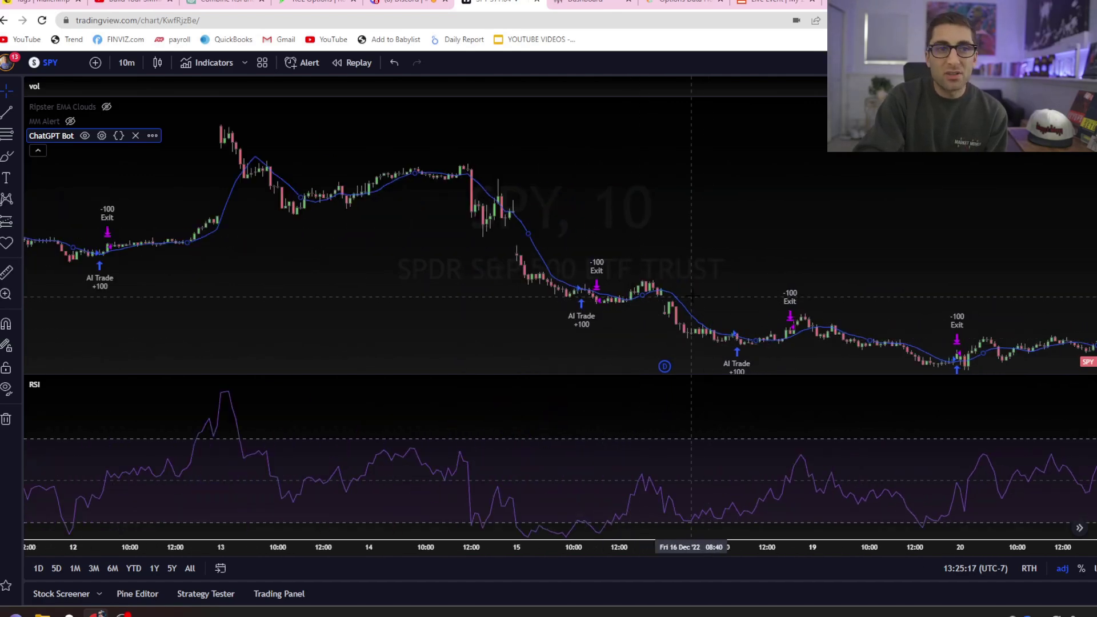
{"action": "scroll", "coordinate": [698, 292], "scroll_direction": "up", "scroll_amount": 2}
{"action": "scroll", "coordinate": [698, 293], "scroll_direction": "right", "scroll_amount": 3}
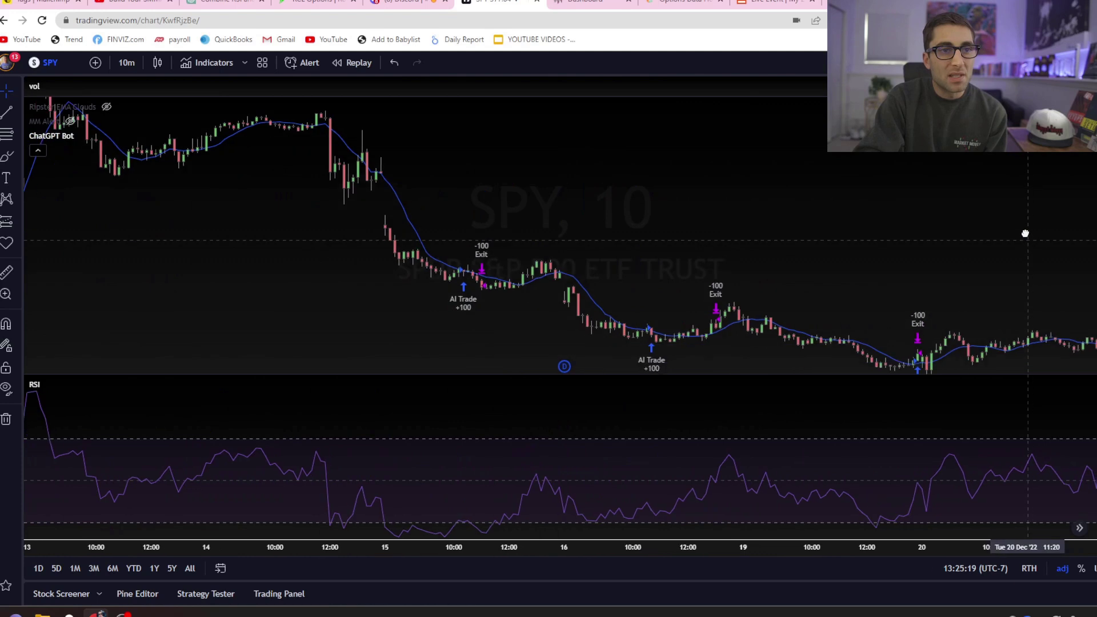
Show the Strategy Tester overview: 1,122 USD net profit, 217 trades, 70.05% profitable.
{"action": "left_click", "coordinate": [206, 594]}
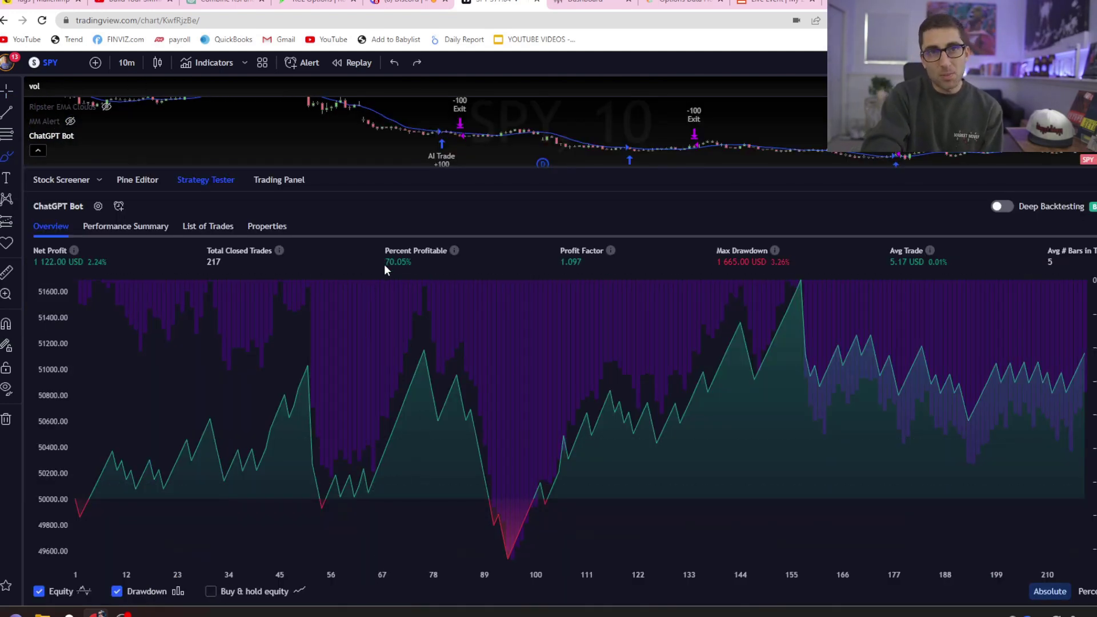